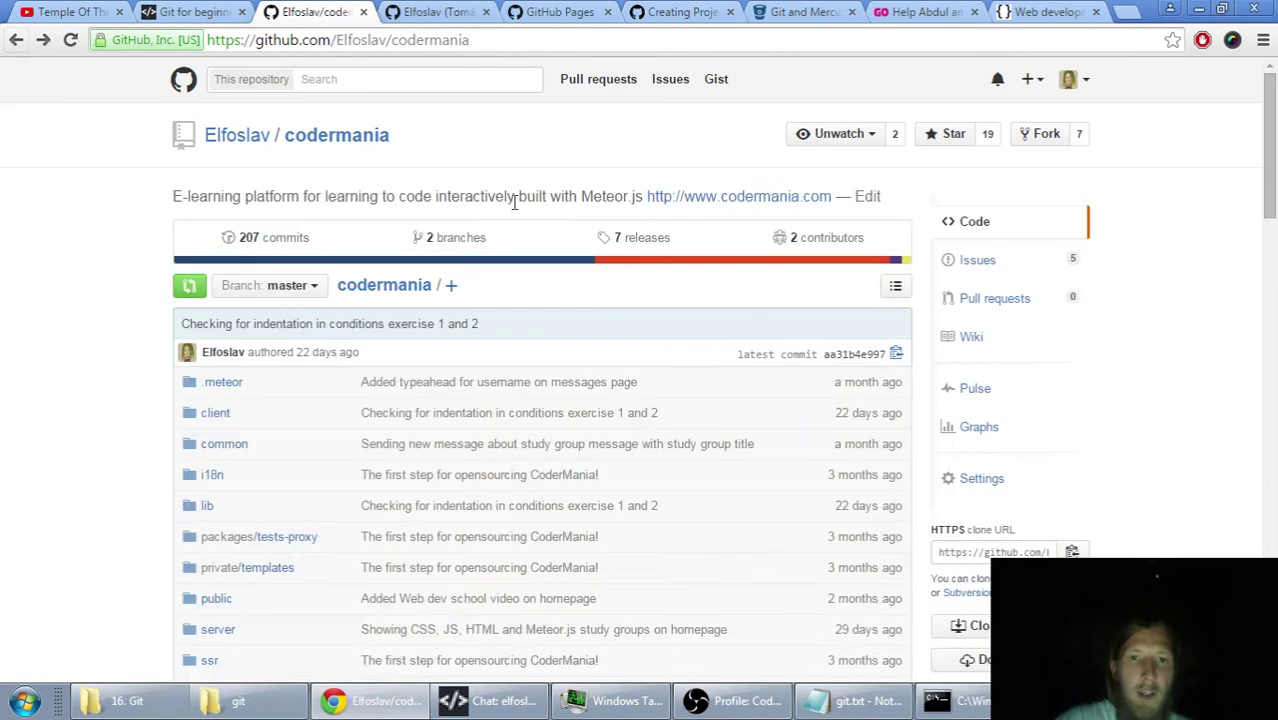
- Check the lesson outline in the git.txt notes in Notepad and return to the codermania repository in the browser
left_click(845, 701)
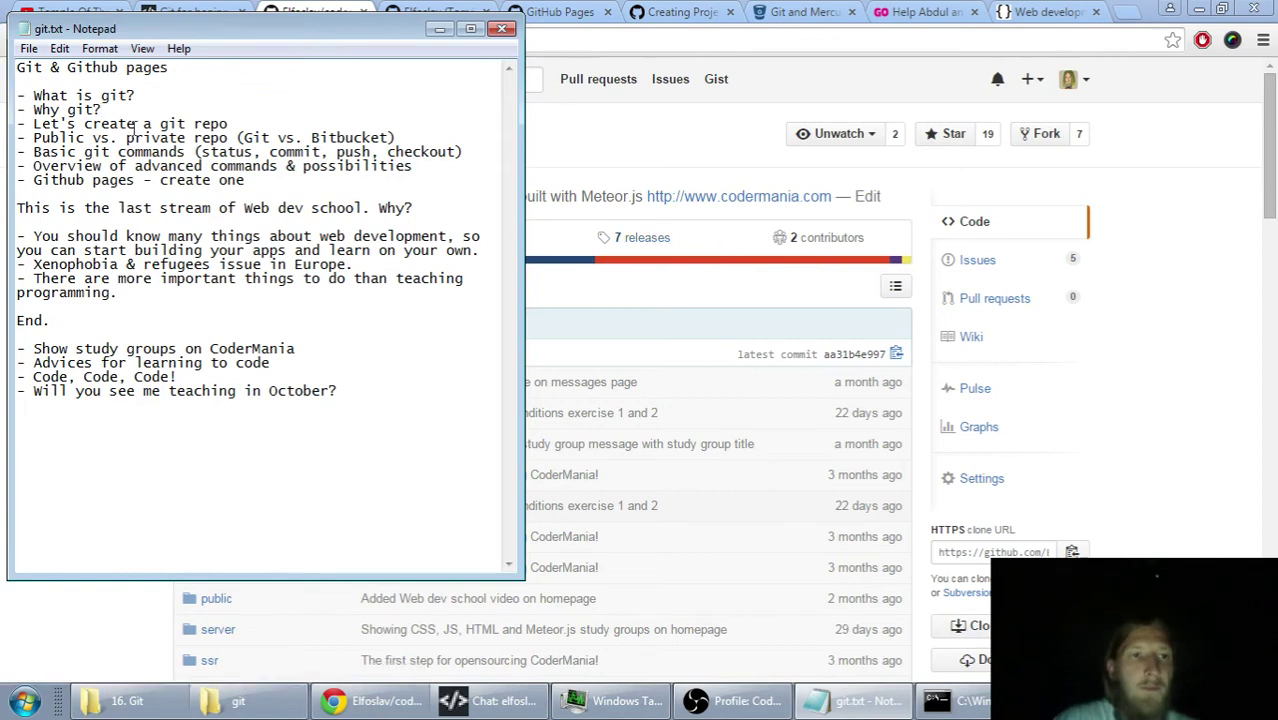
left_click(900, 148)
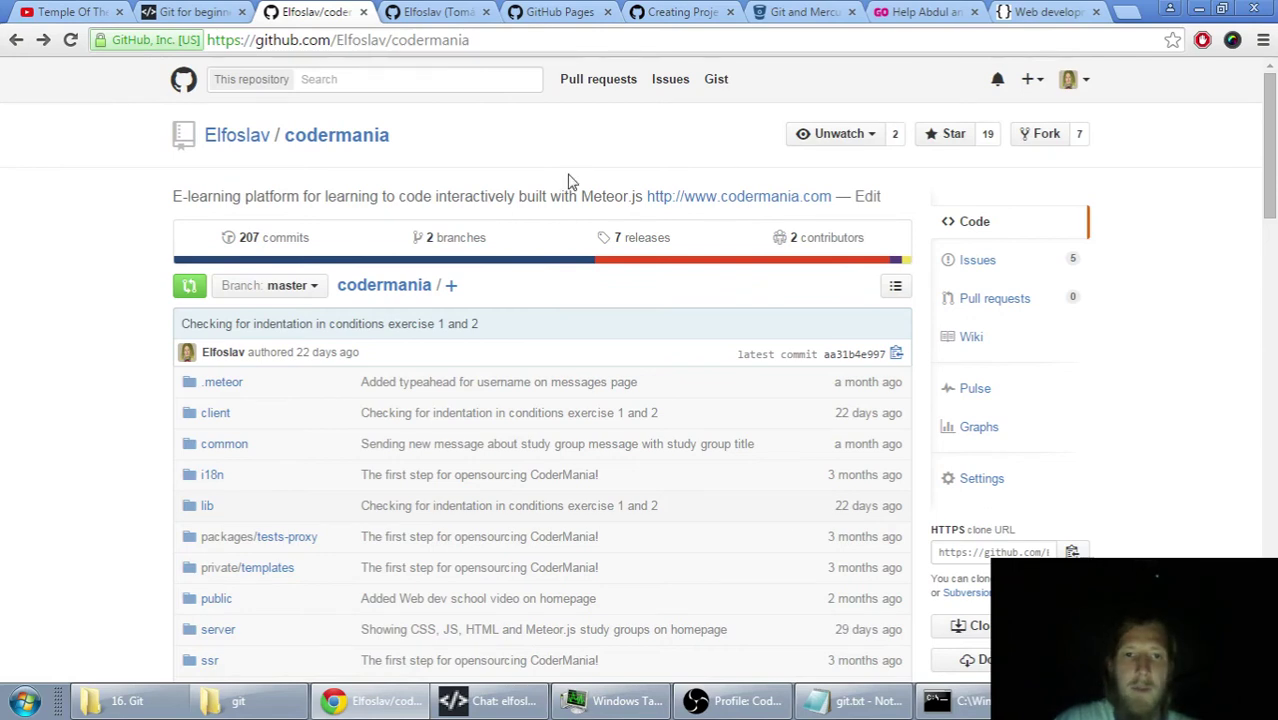
- Examine the GitHub profile's address and its list of repositories, and close the profile page
left_click(437, 13)
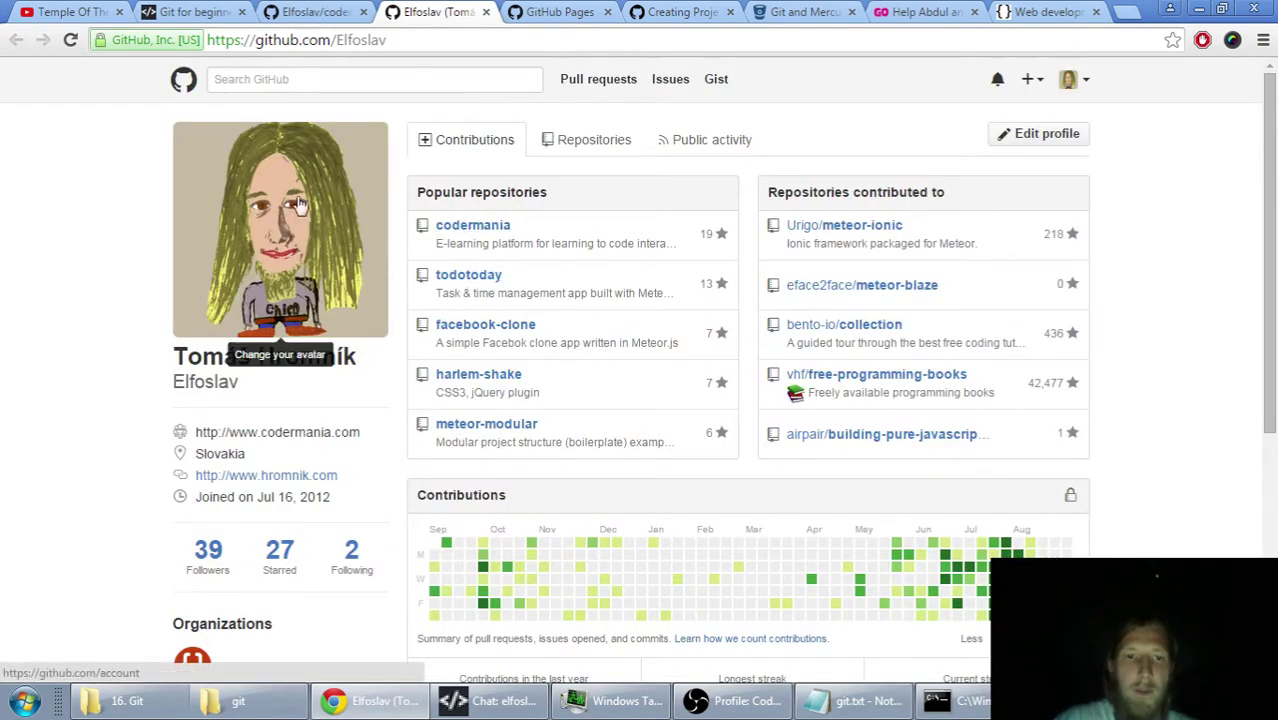
left_click_drag(338, 40, 402, 42)
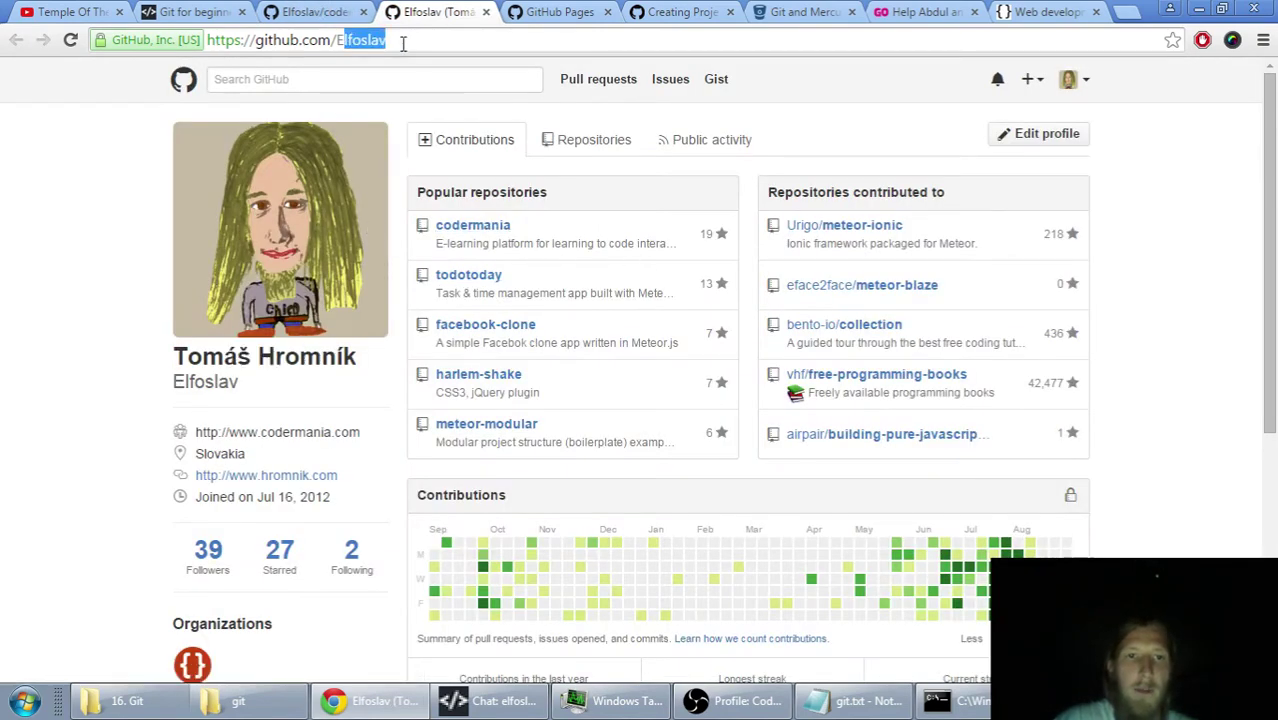
left_click(393, 155)
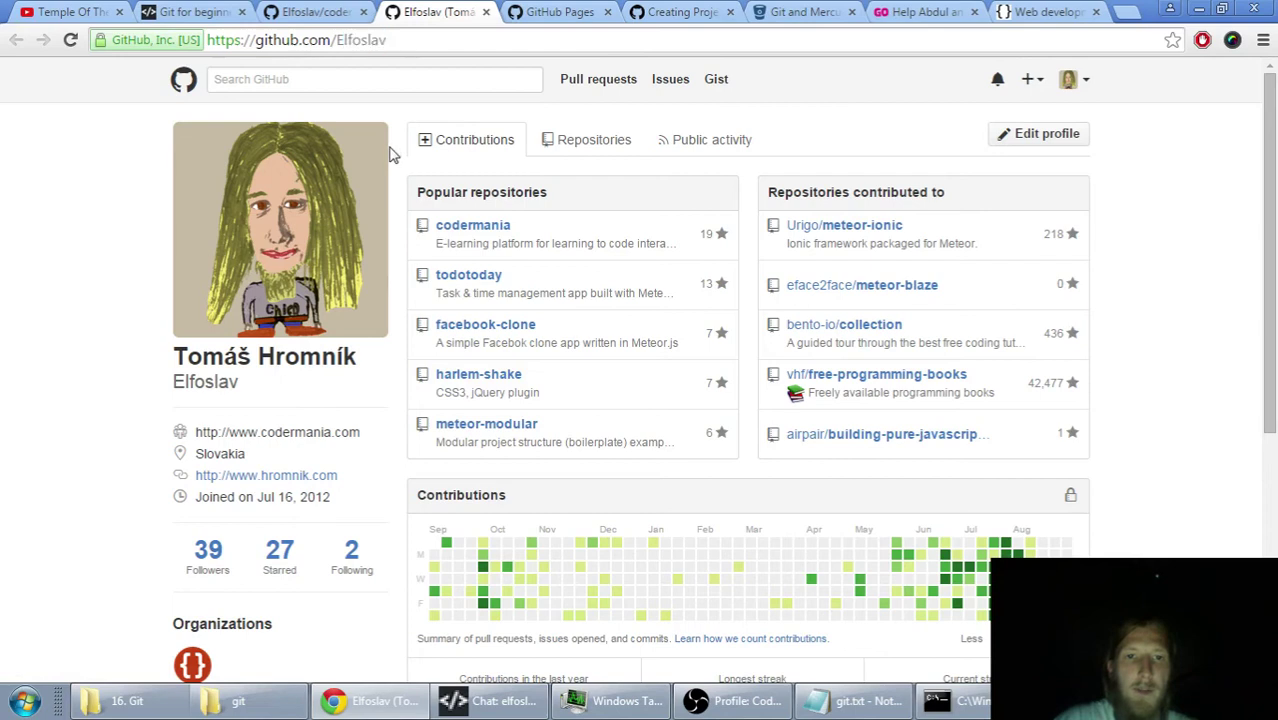
left_click(591, 148)
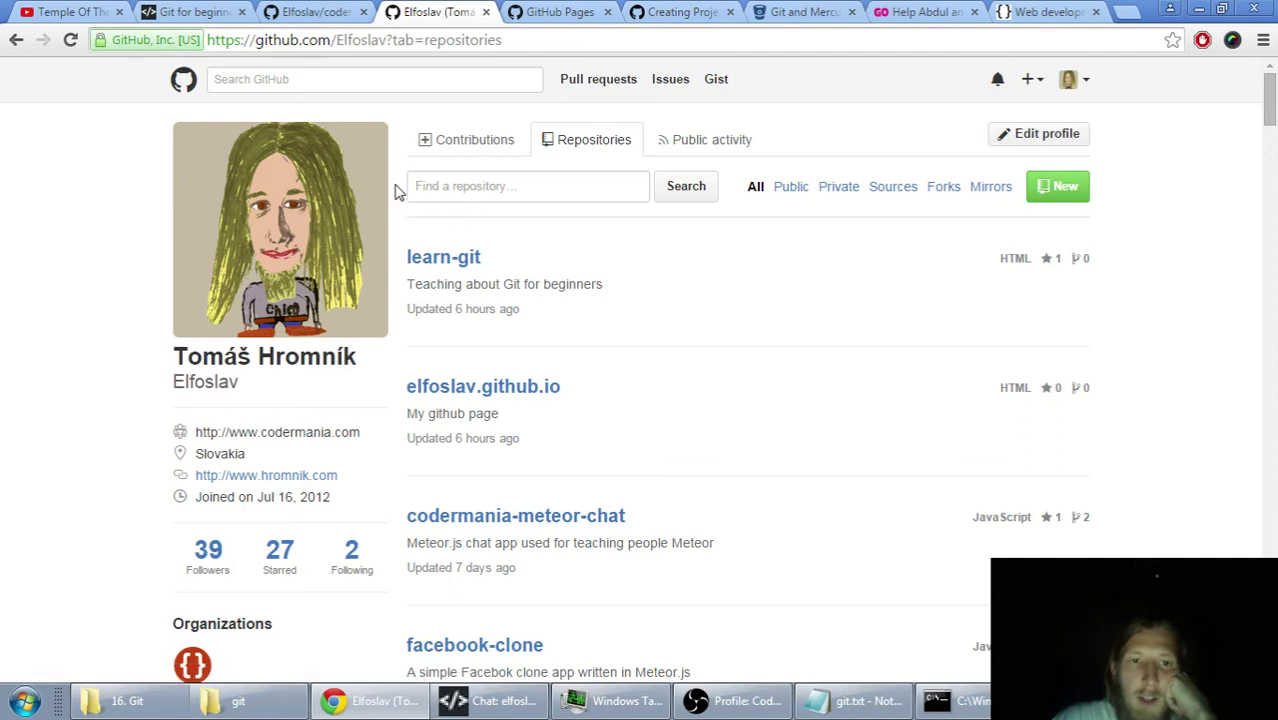
scroll(398, 192, "down", 2)
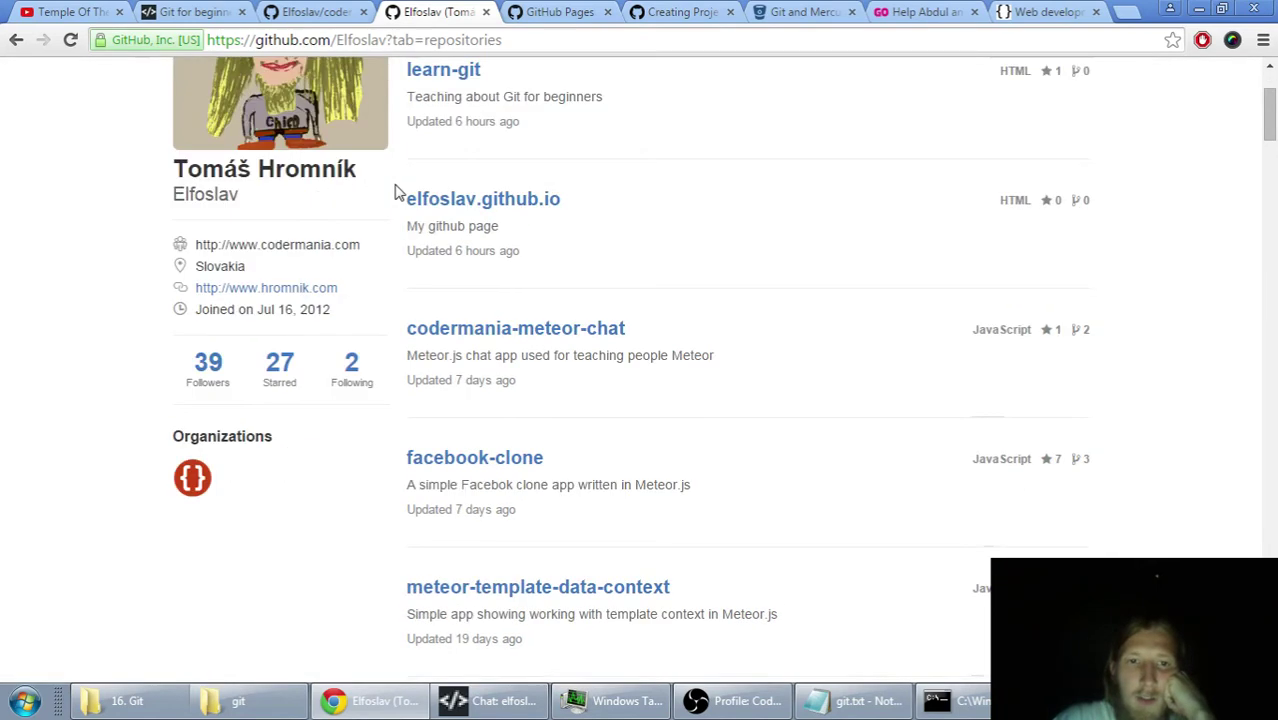
scroll(398, 192, "down", 1)
scroll(398, 192, "up", 2)
scroll(398, 192, "down", 3)
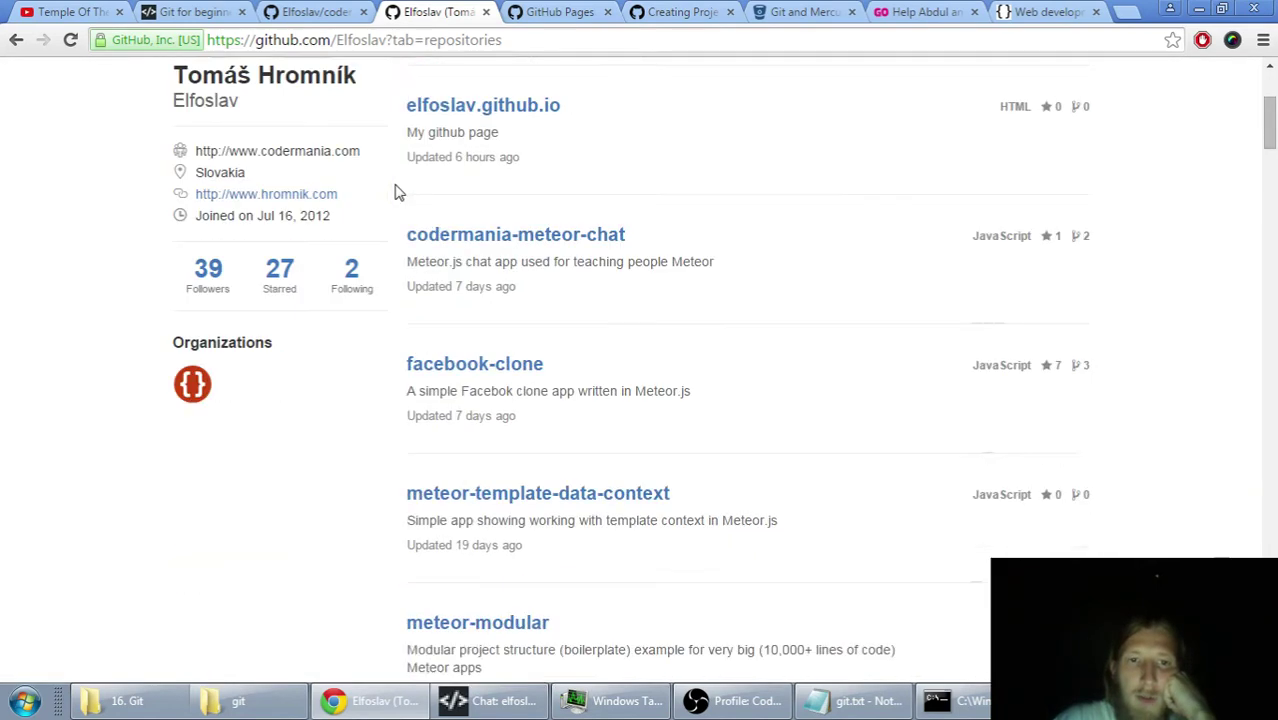
scroll(398, 192, "up", 1)
scroll(398, 192, "down", 8)
scroll(398, 192, "up", 10)
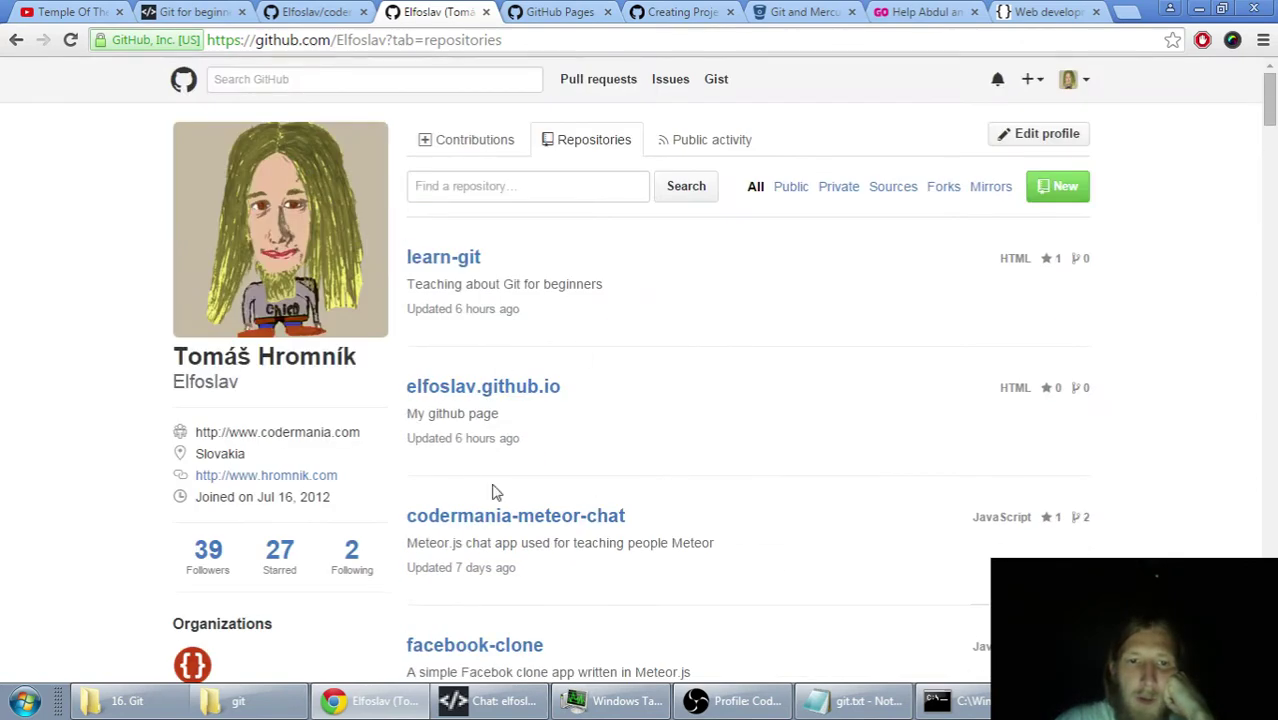
left_click(487, 11)
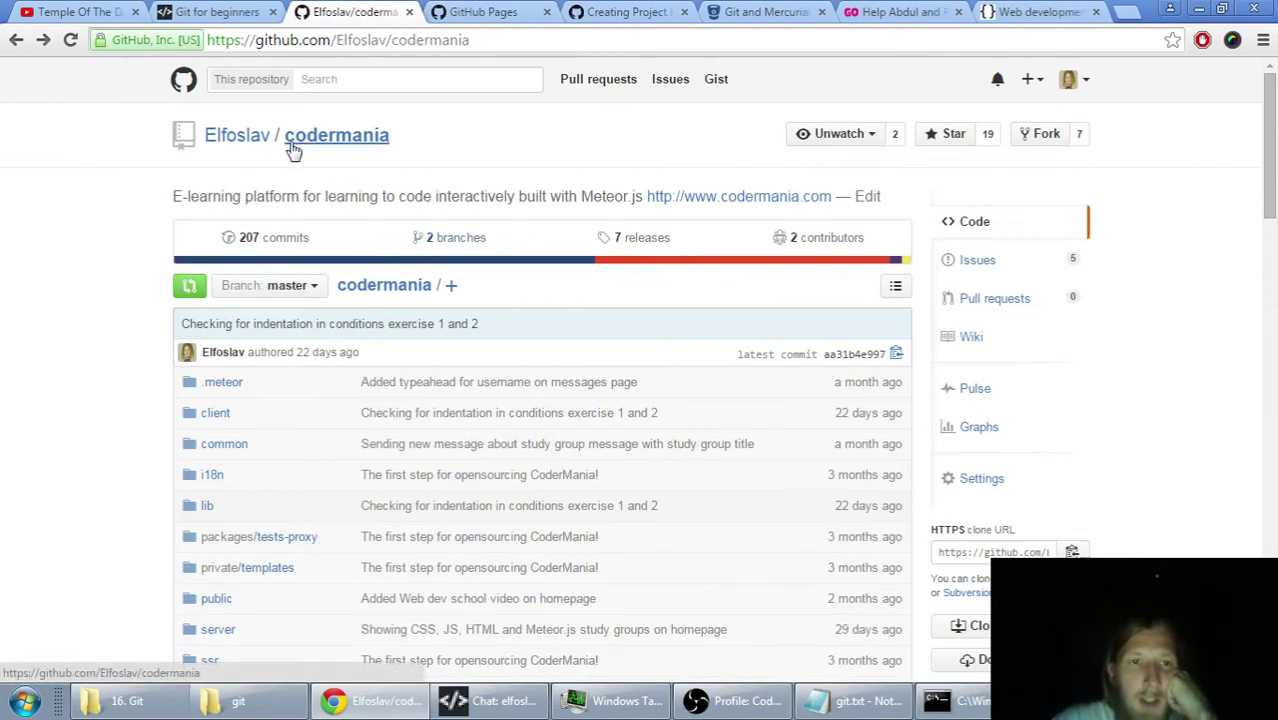
- Start creating a new GitHub repository and name it learn-git2
left_click(1030, 79)
left_click(934, 126)
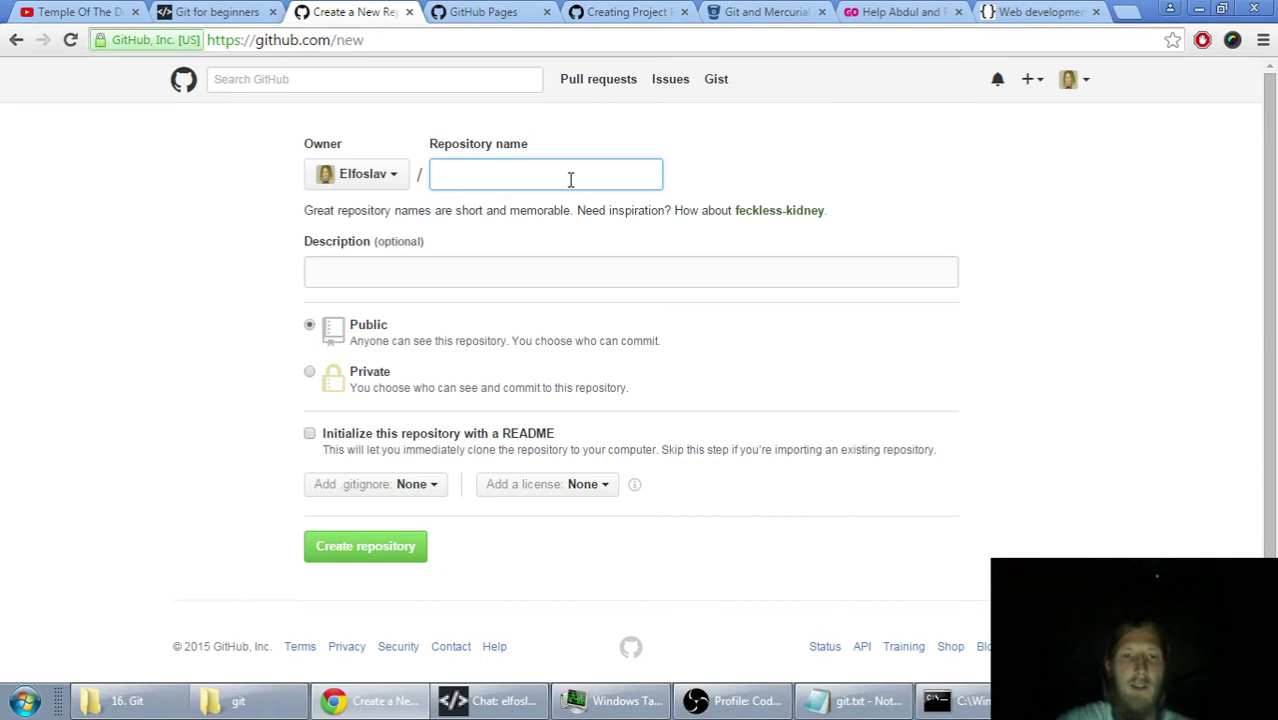
type("lear")
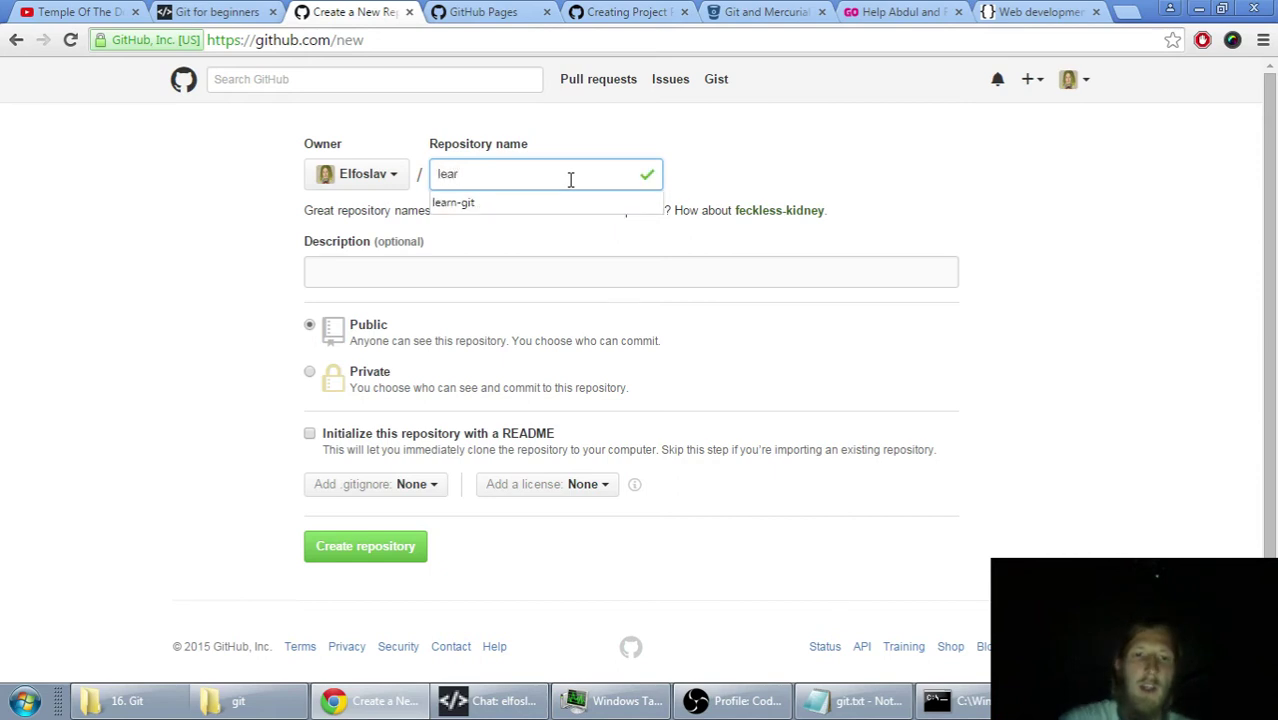
left_click(505, 203)
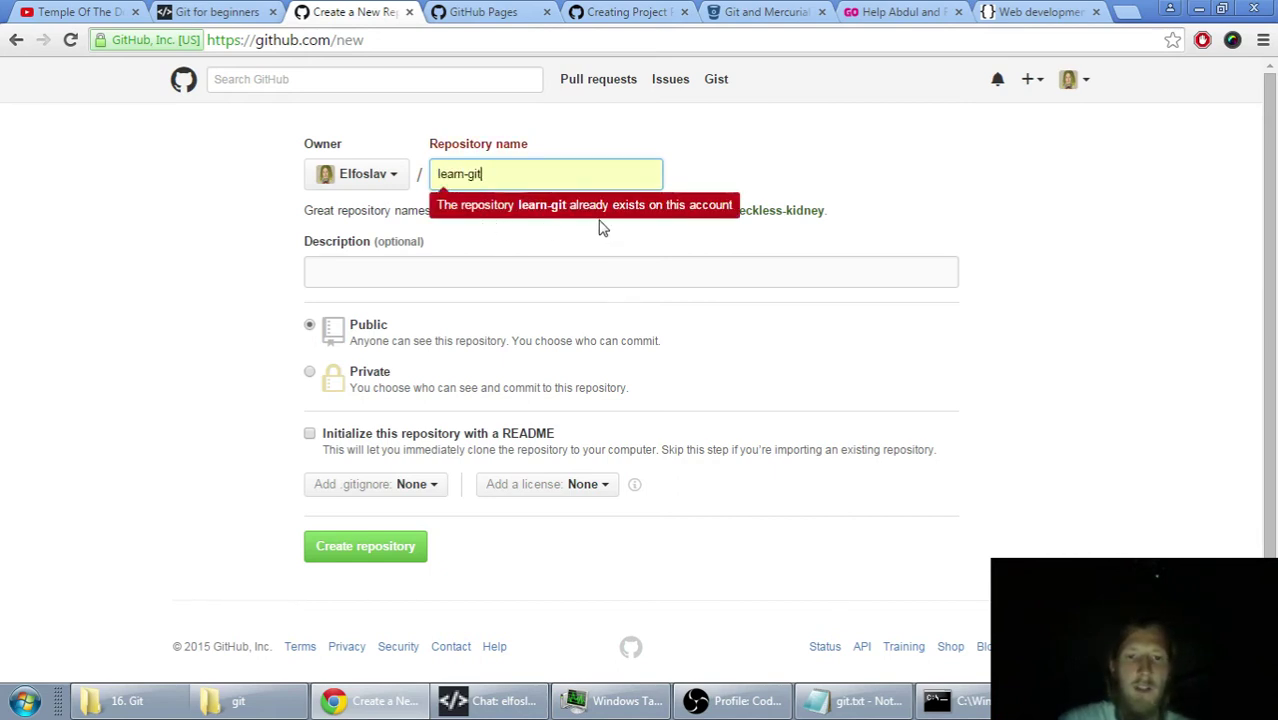
type("2")
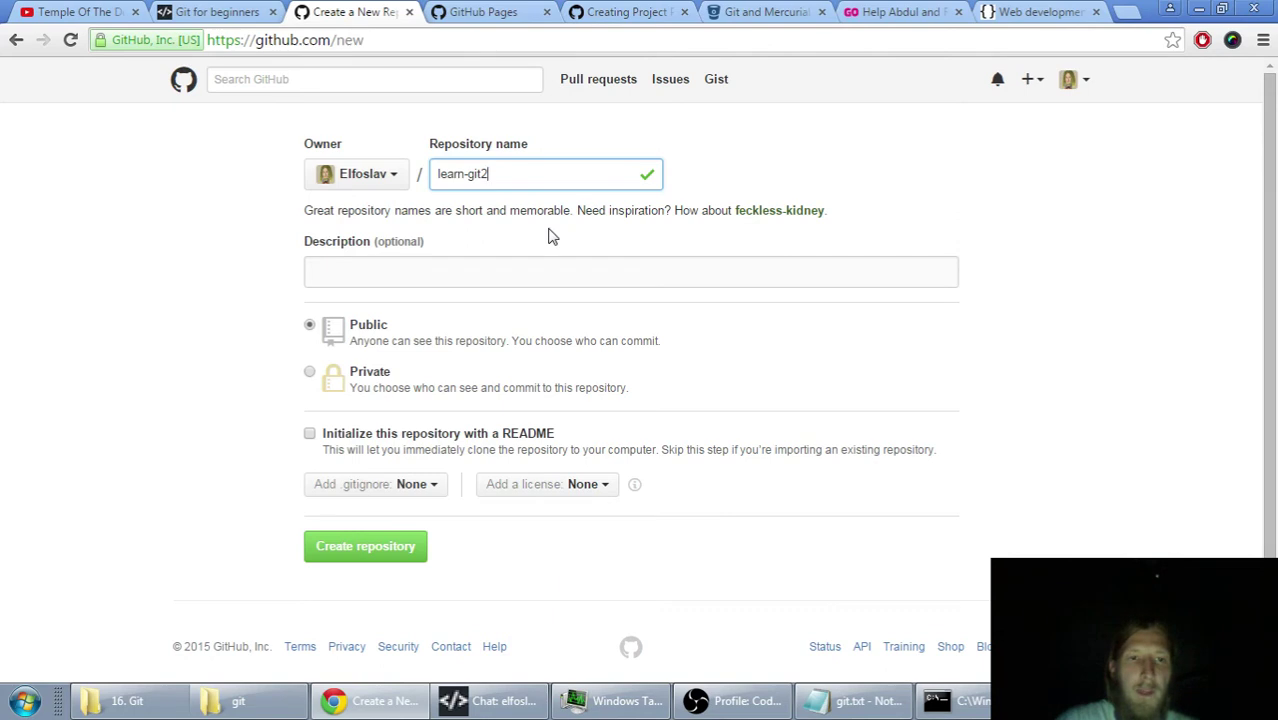
- Give the new repository the description "Just an example of git repo"
left_click(465, 271)
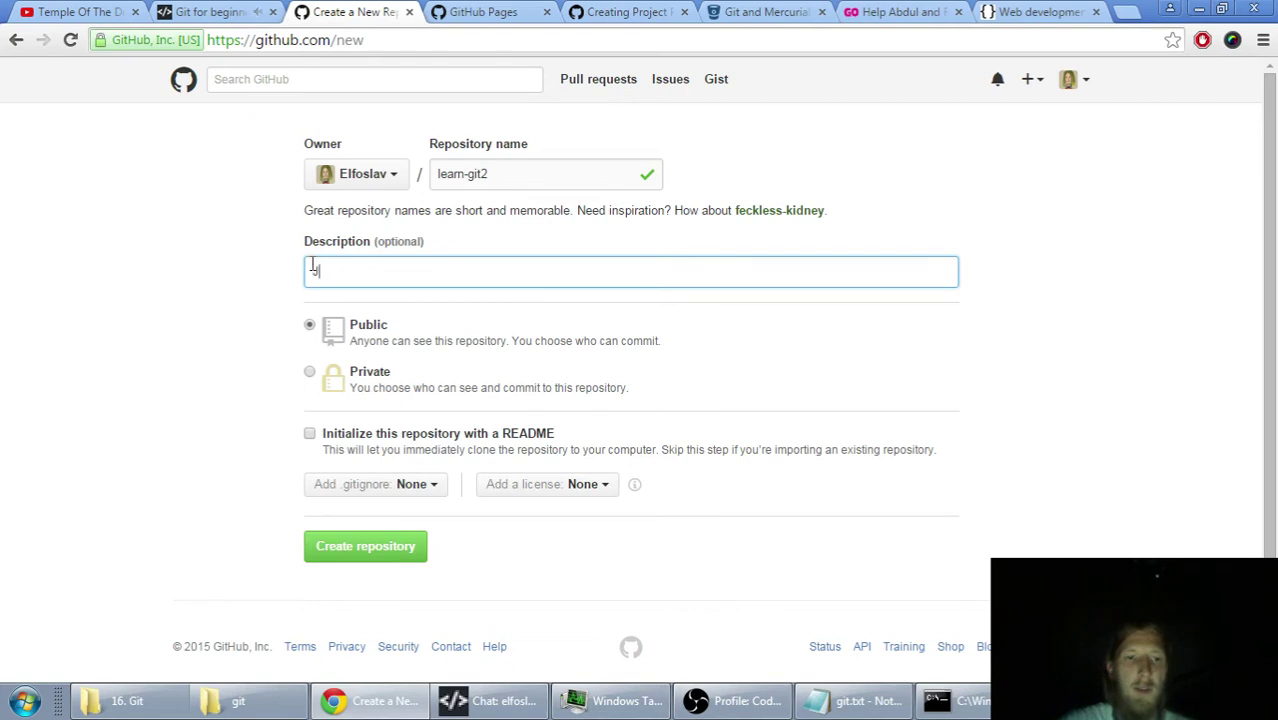
type("Just an exampl")
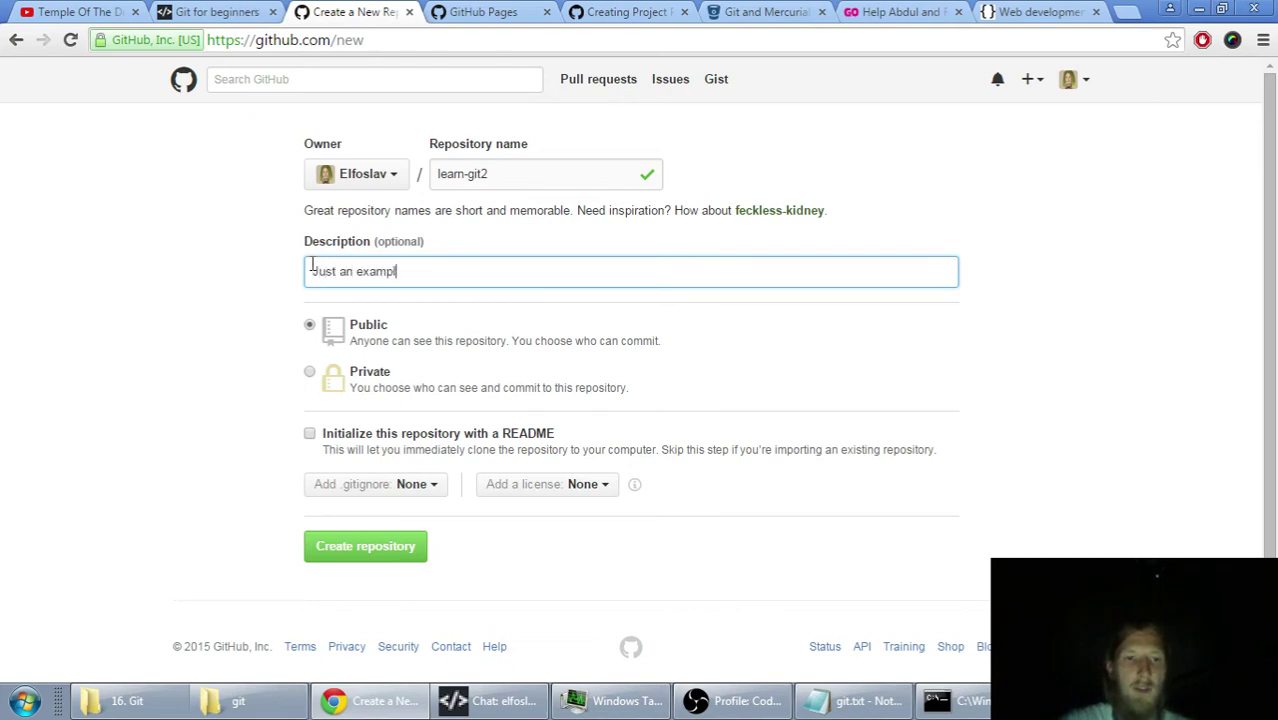
type("e of git repo")
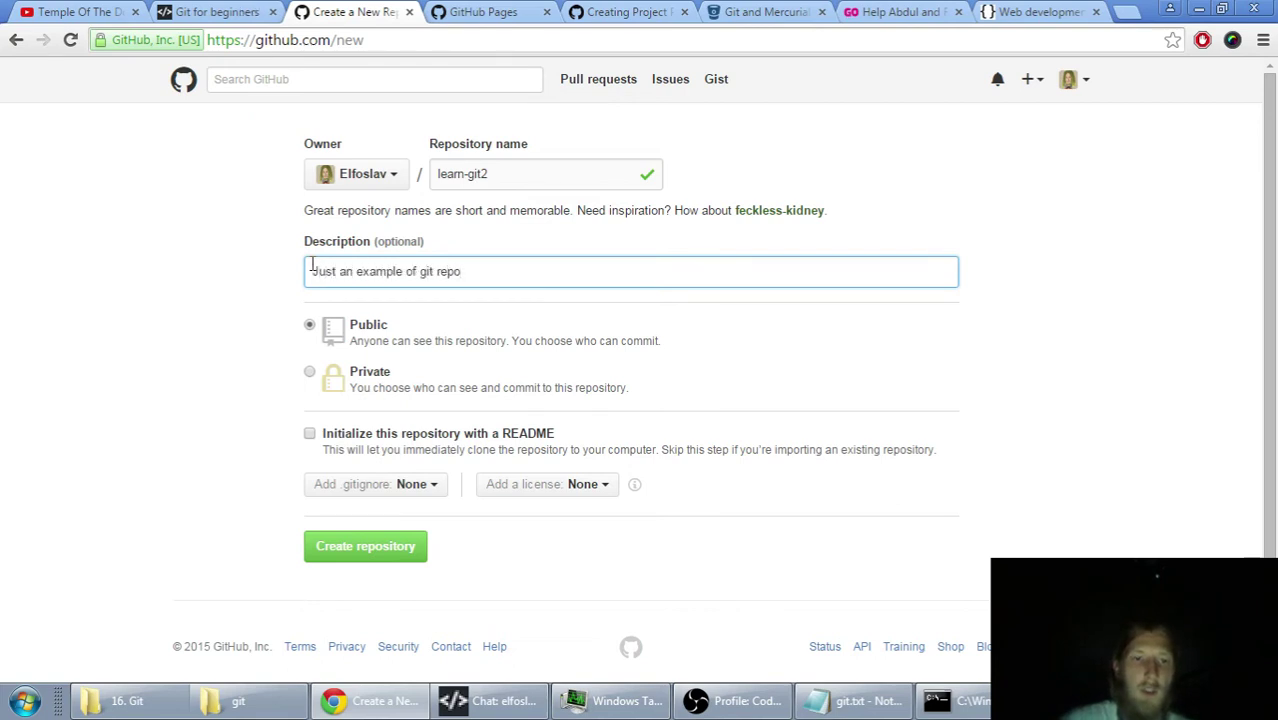
- Check the stream chat for messages and view the owner choices available for the new repository
left_click(480, 701)
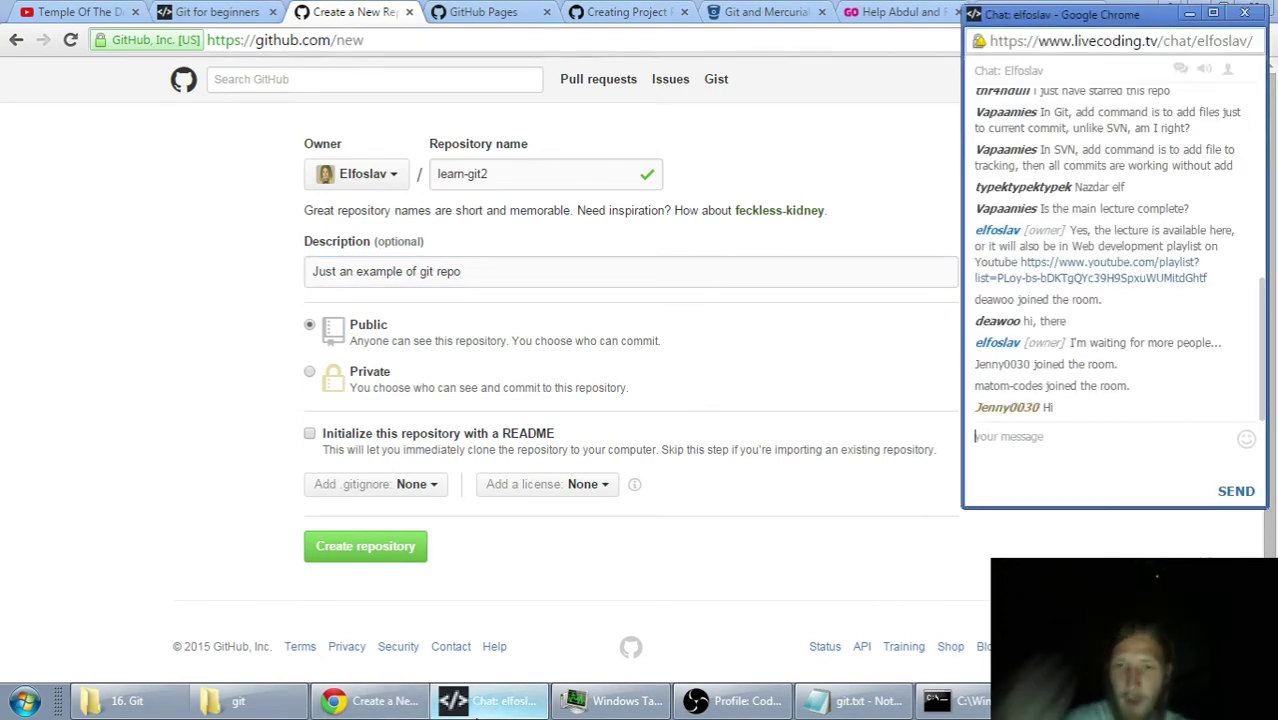
left_click(455, 272)
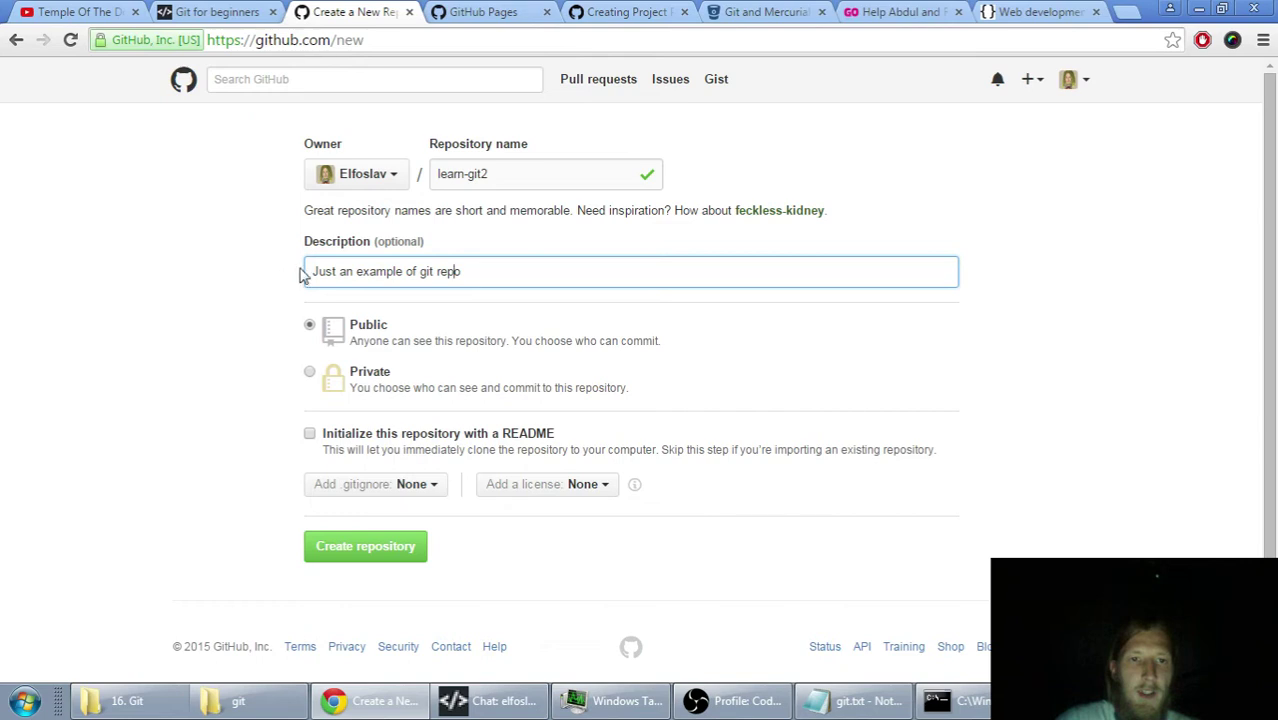
left_click(395, 176)
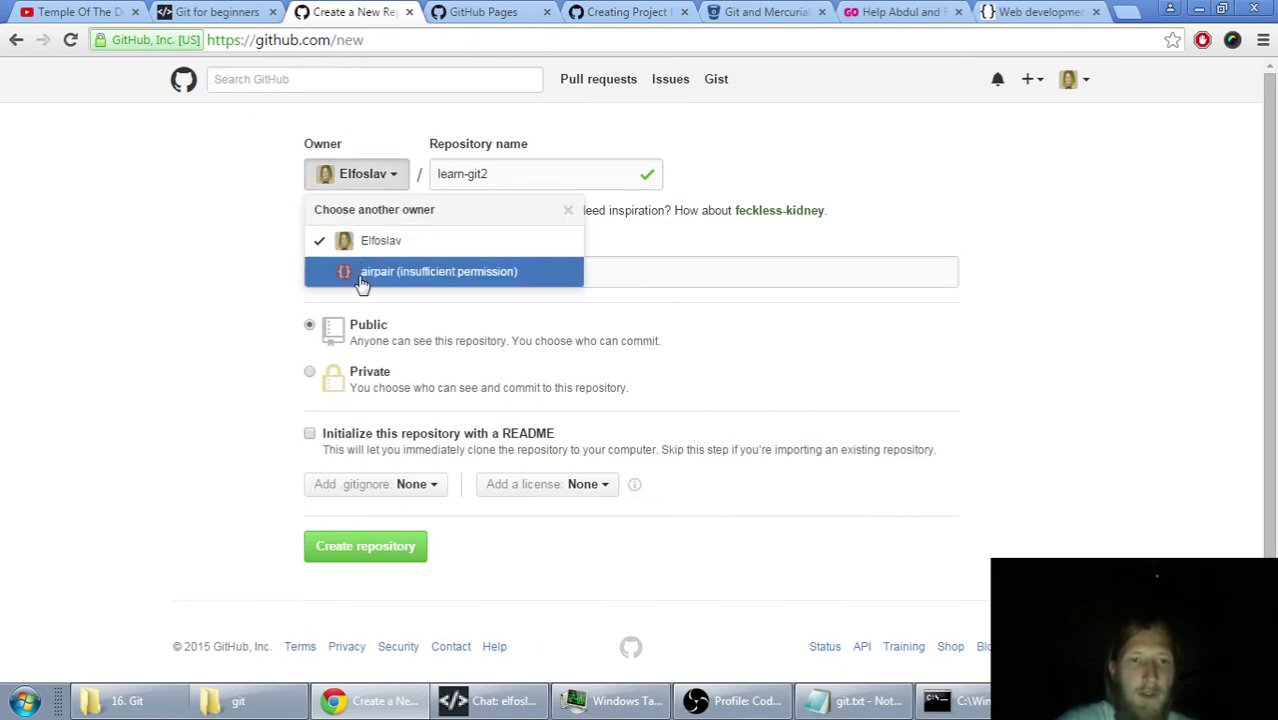
left_click(395, 176)
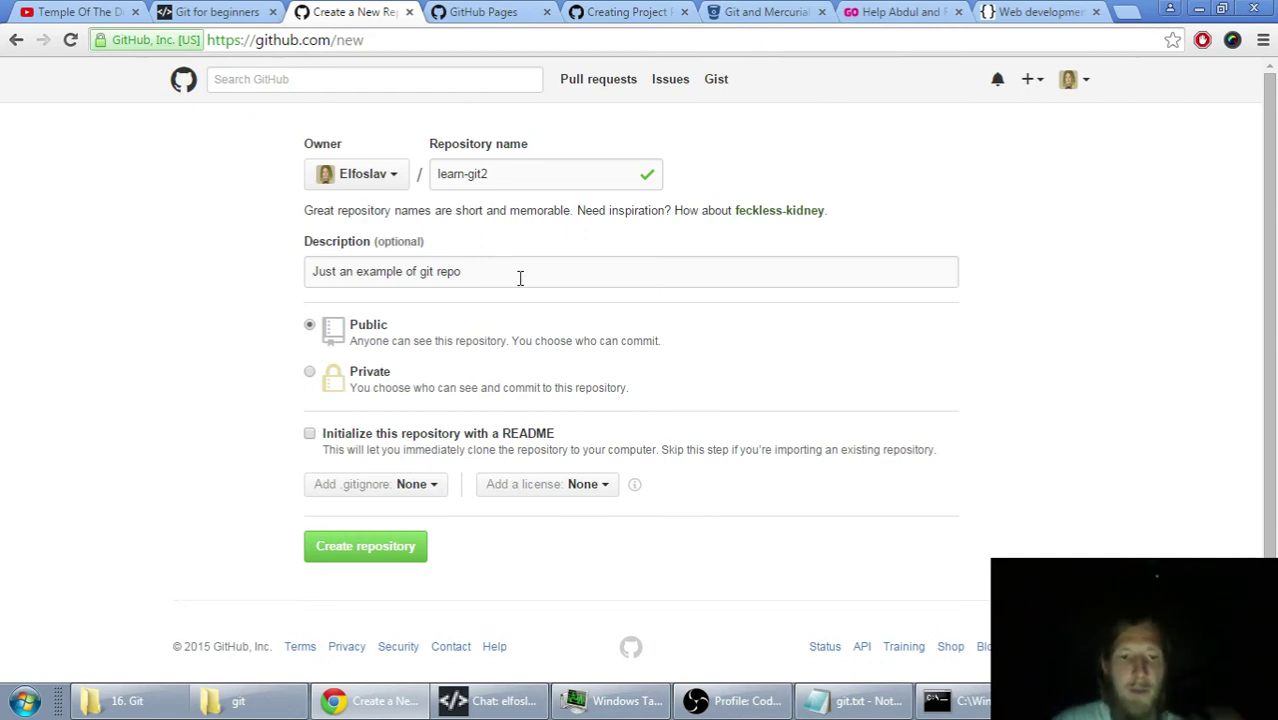
- Set the new repository's visibility to Private and review the account upgrade price and required payment details
left_click(310, 375)
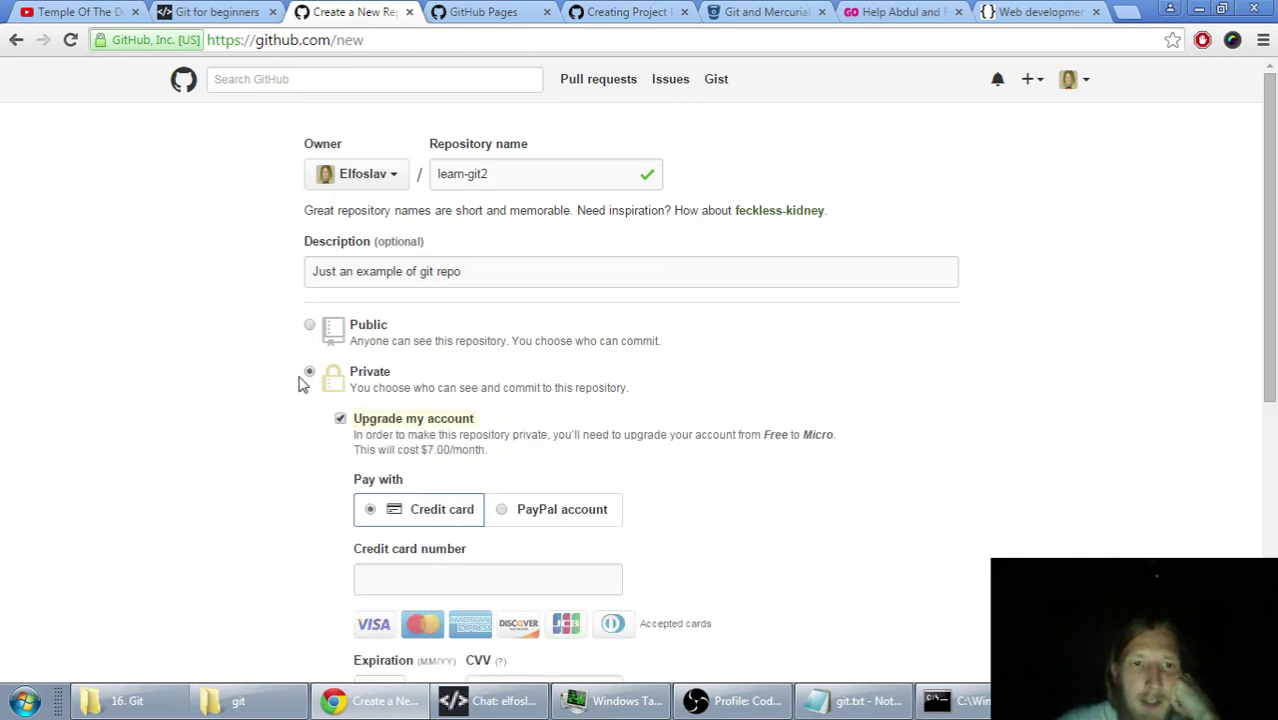
scroll(288, 372, "down", 1)
scroll(265, 320, "down", 1)
scroll(268, 314, "down", 1)
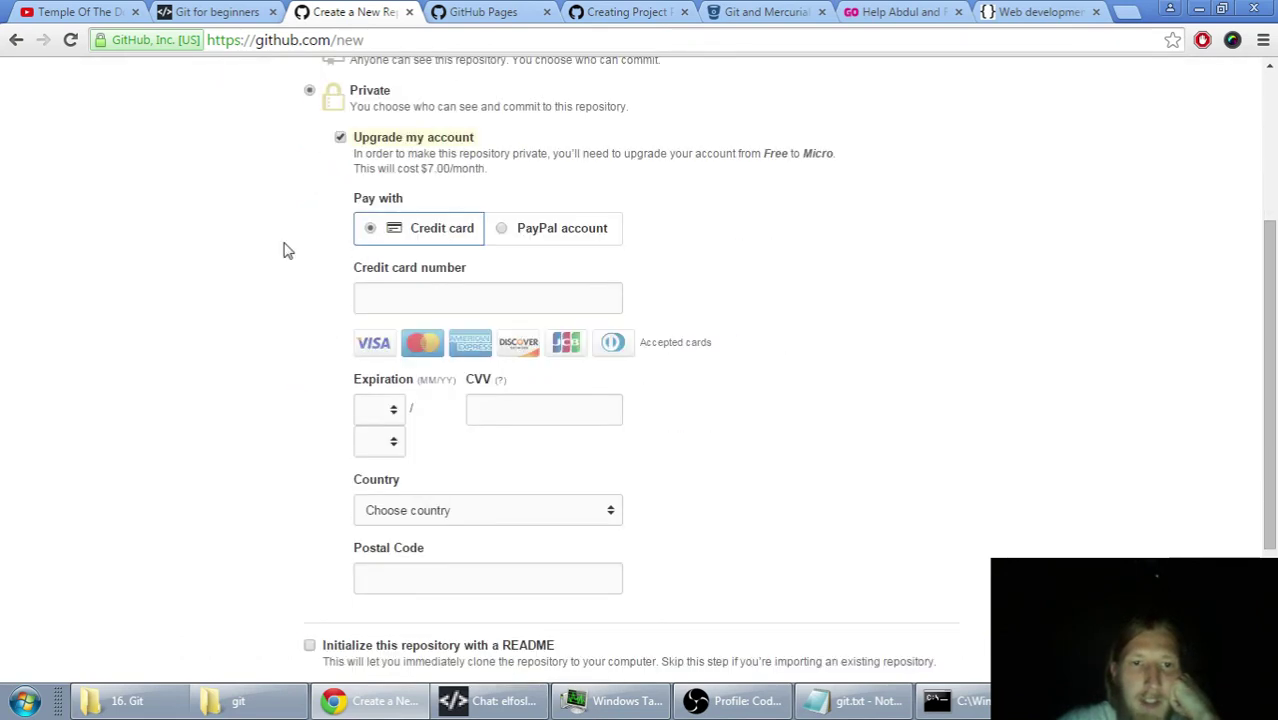
scroll(284, 270, "up", 1)
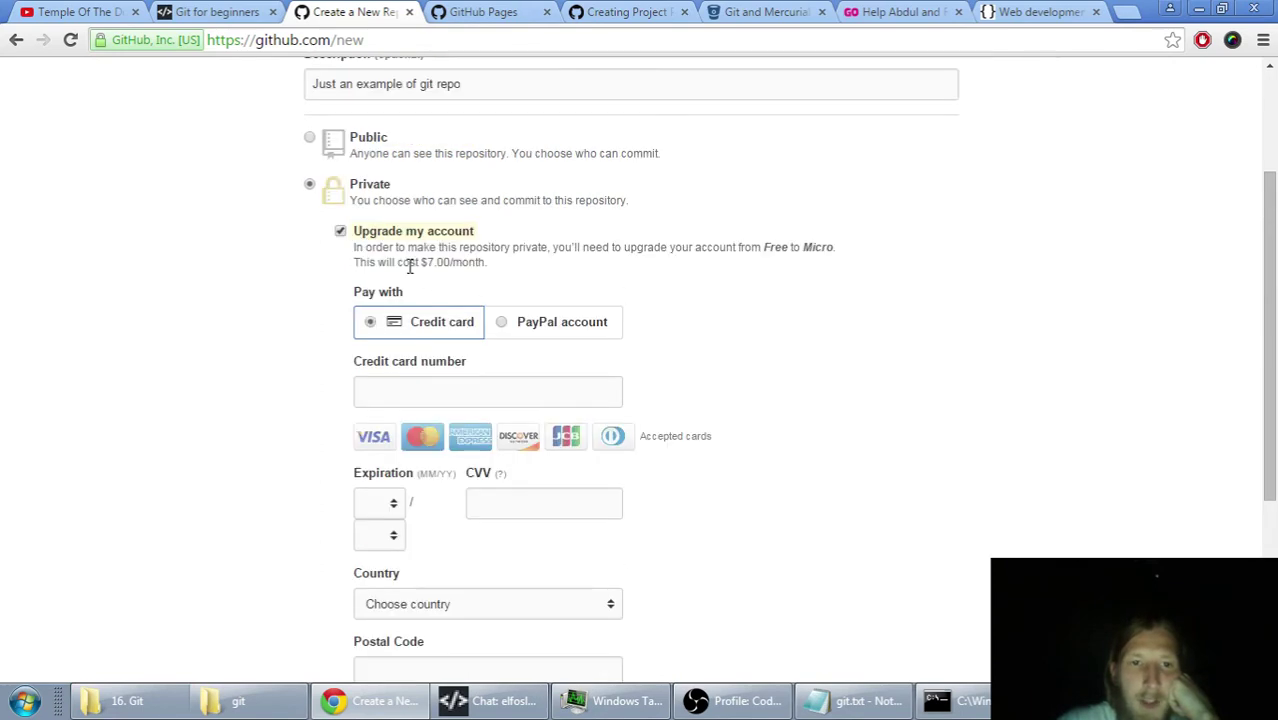
left_click_drag(420, 262, 453, 266)
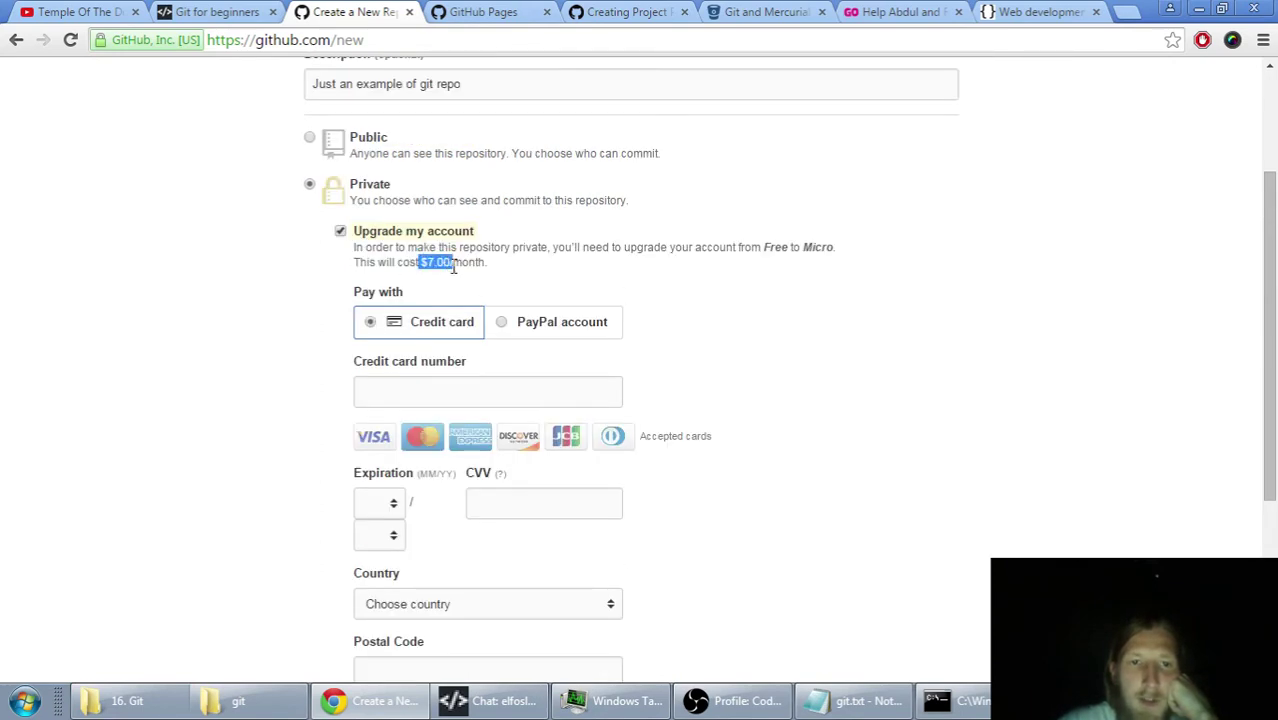
left_click(486, 260)
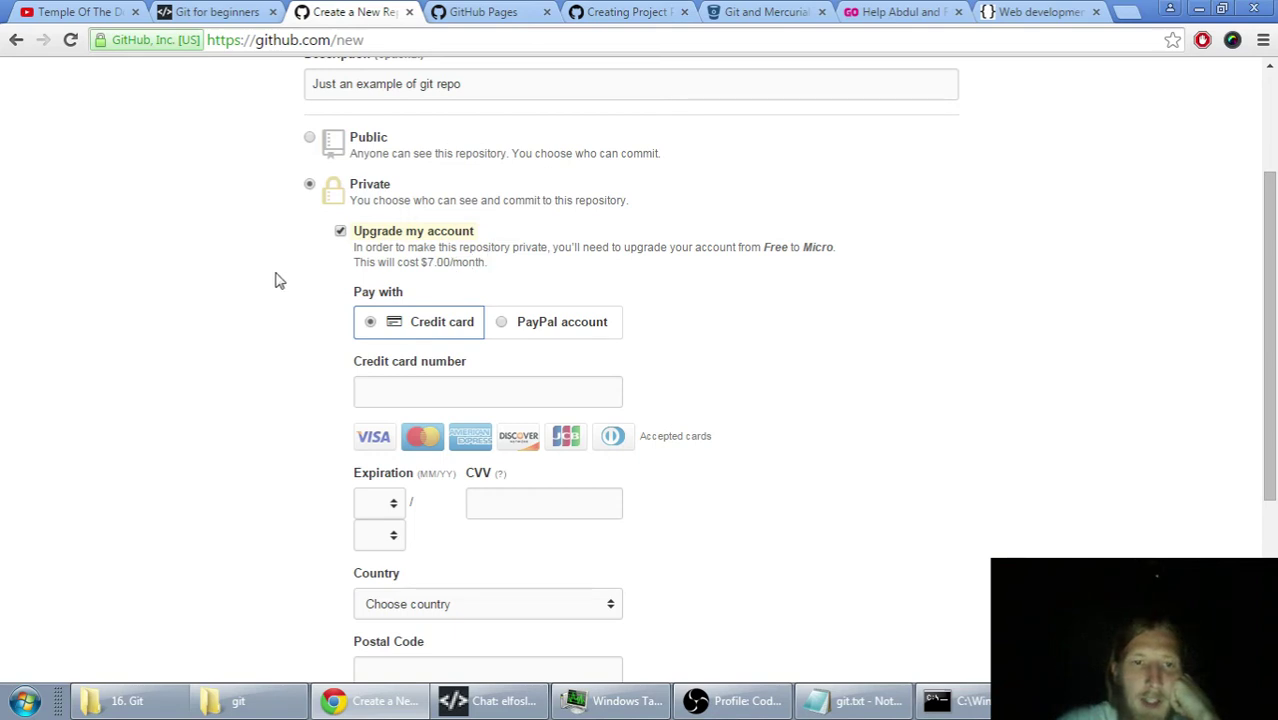
scroll(277, 279, "down", 1)
scroll(277, 279, "up", 2)
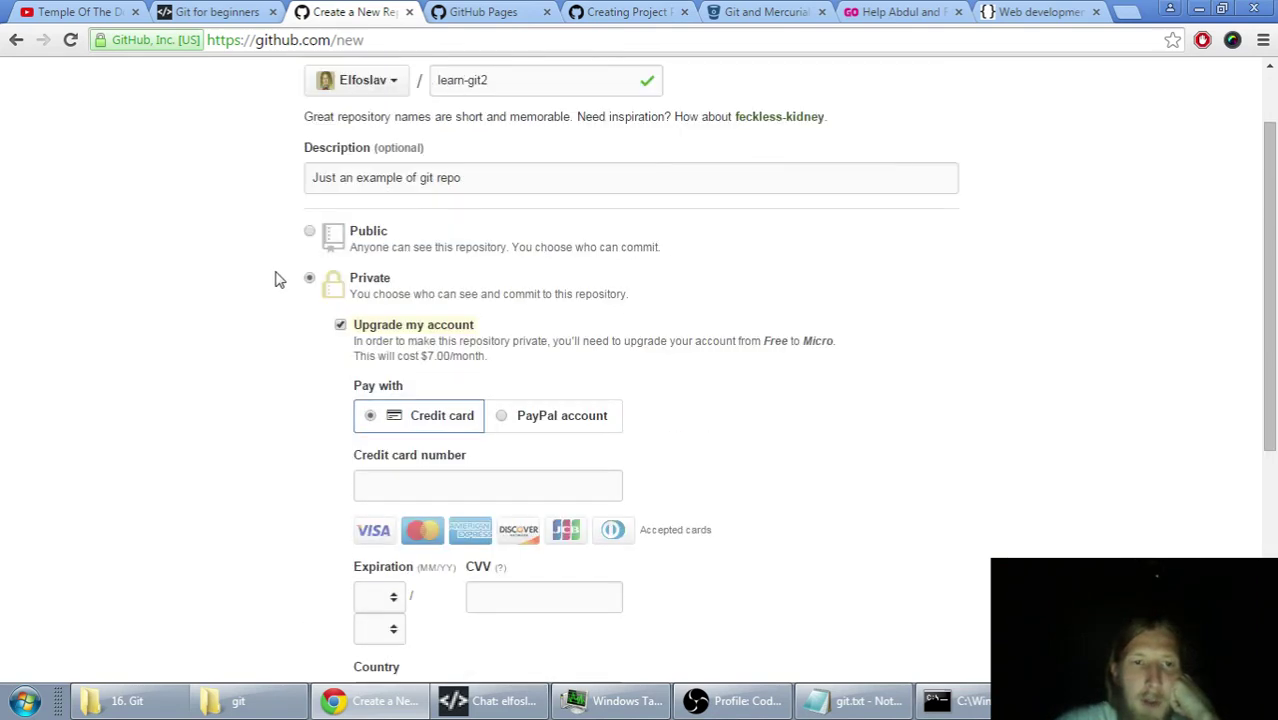
scroll(312, 282, "up", 1)
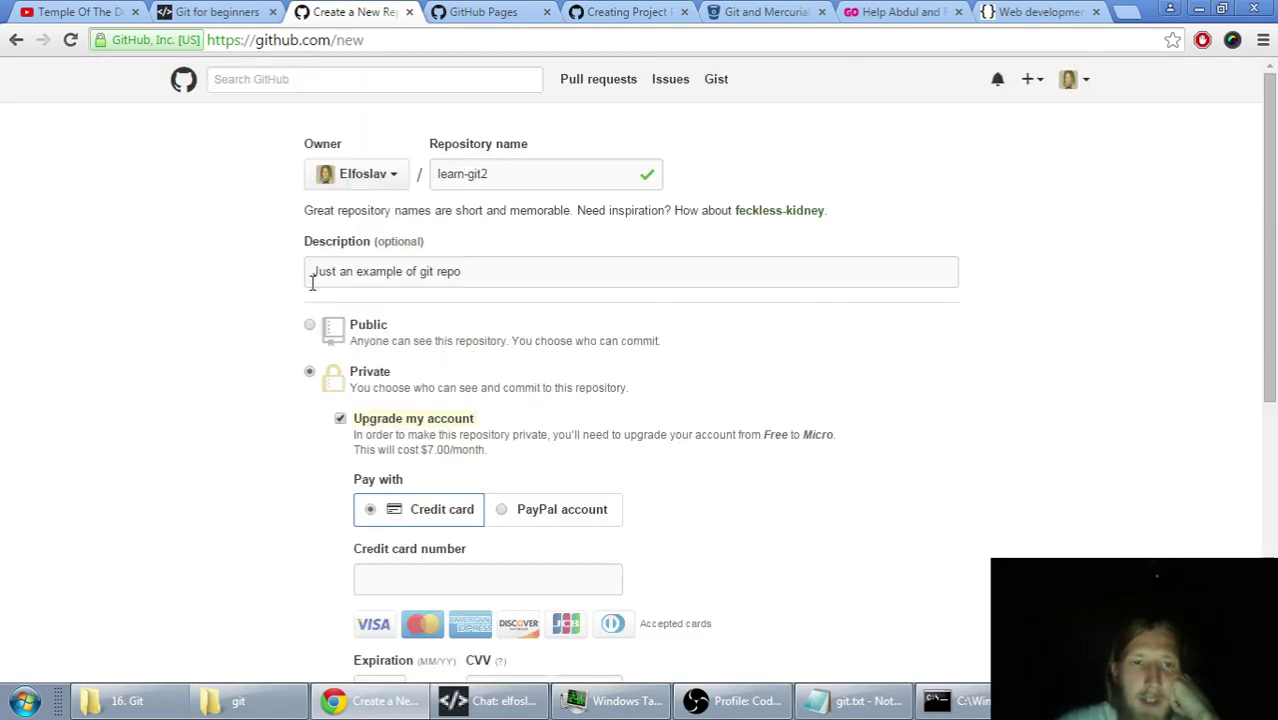
- Examine the Bitbucket home page for its address, features and private repository pricing by team size
left_click(742, 12)
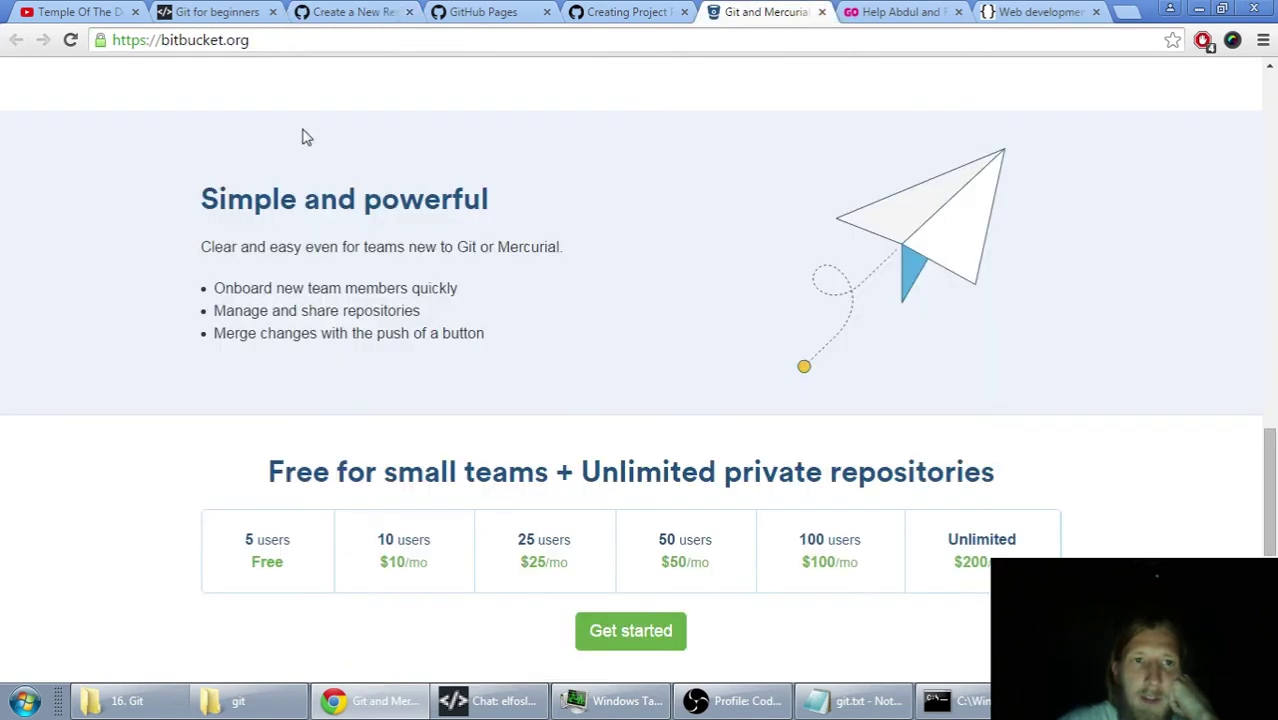
left_click_drag(164, 40, 281, 40)
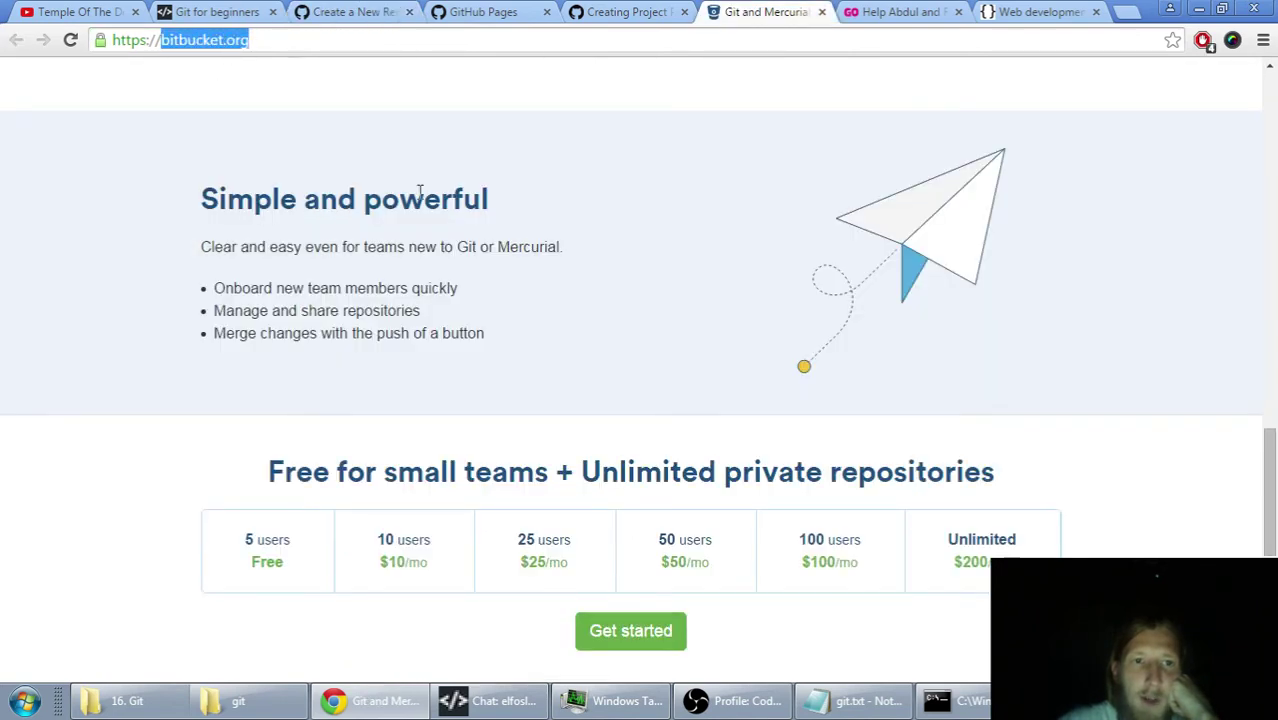
left_click(1275, 458)
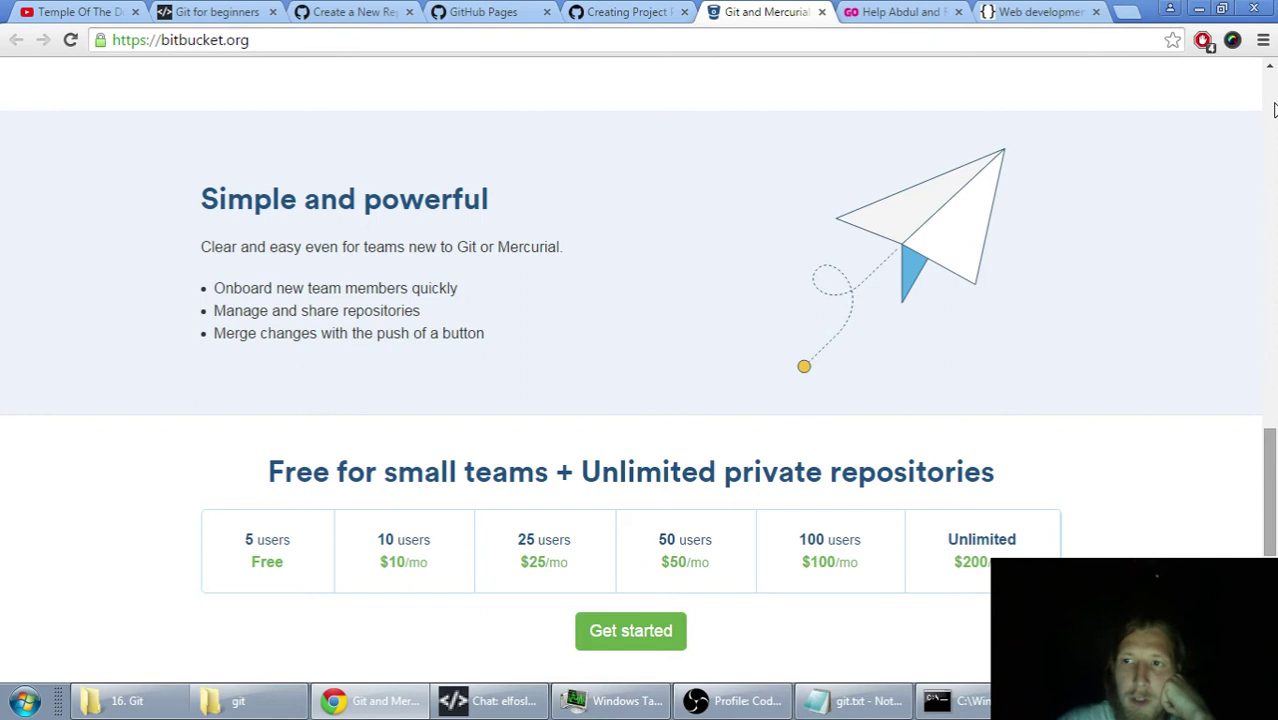
scroll(1268, 112, "up", 15)
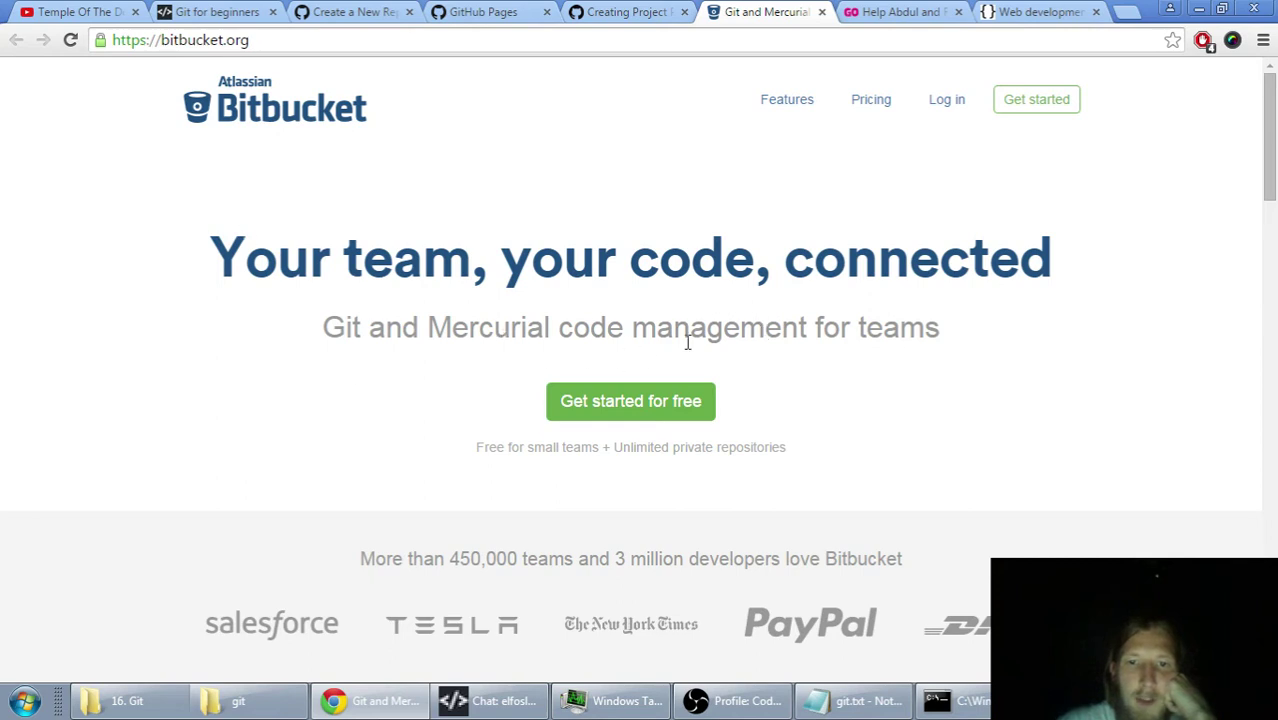
scroll(702, 342, "down", 2)
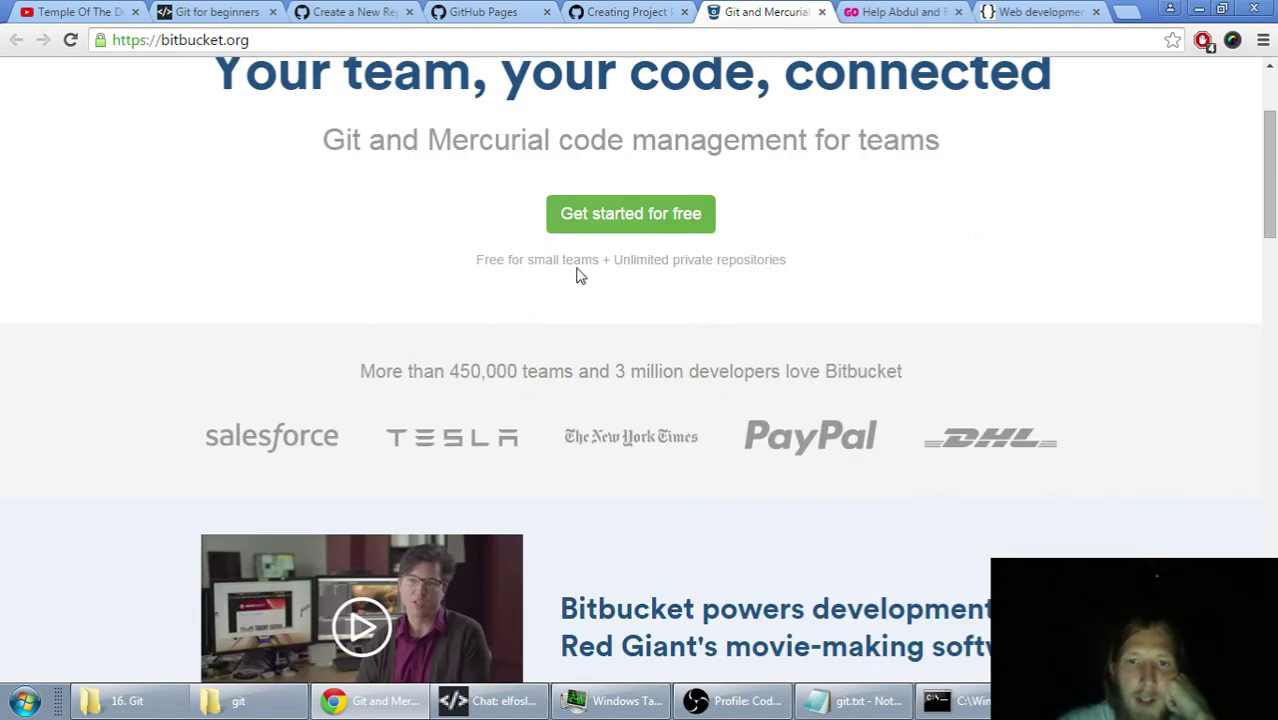
scroll(561, 242, "down", 5)
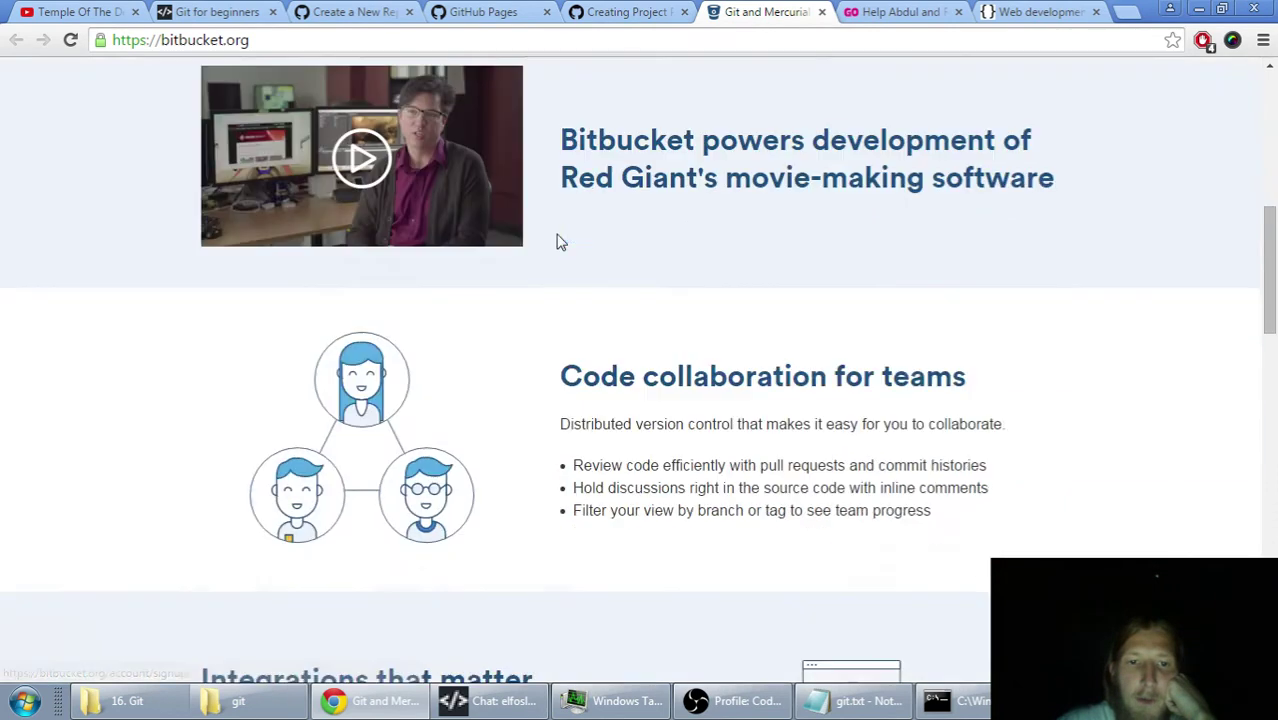
scroll(561, 242, "down", 12)
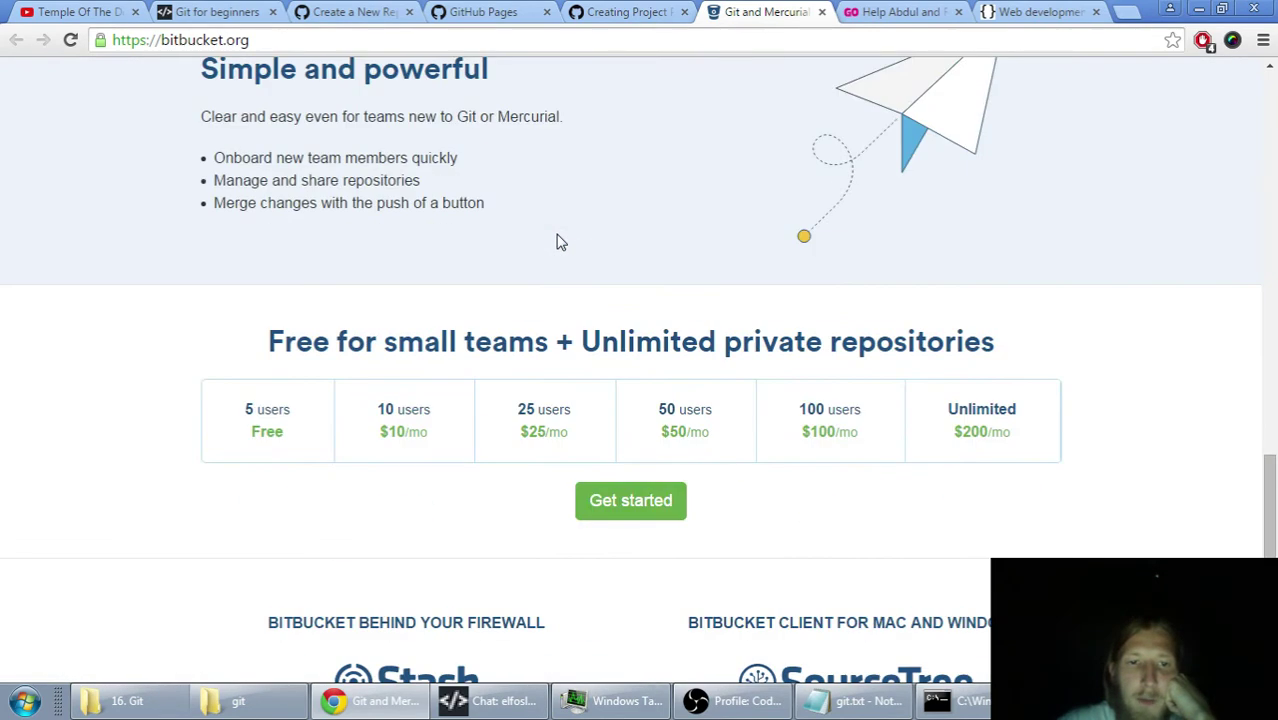
- Examine Bitbucket's private repository pricing for the 5-user and 10-user team sizes
scroll(561, 242, "down", 1)
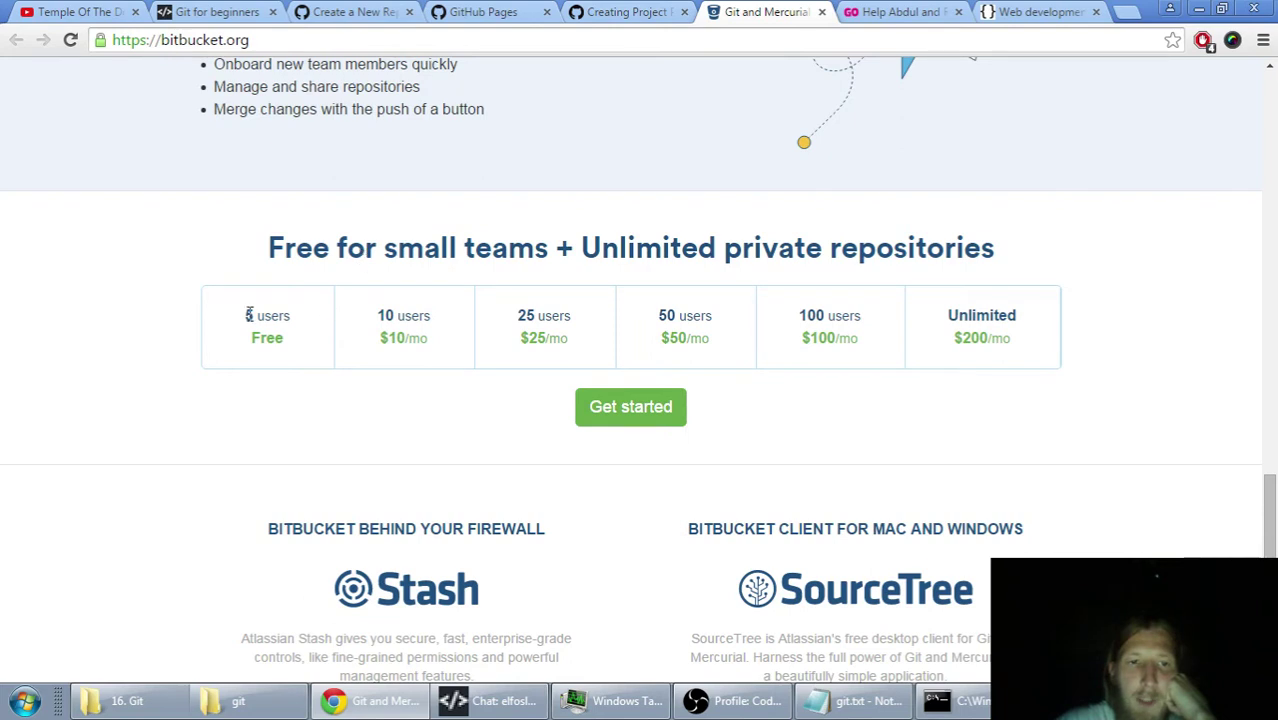
left_click_drag(248, 315, 281, 318)
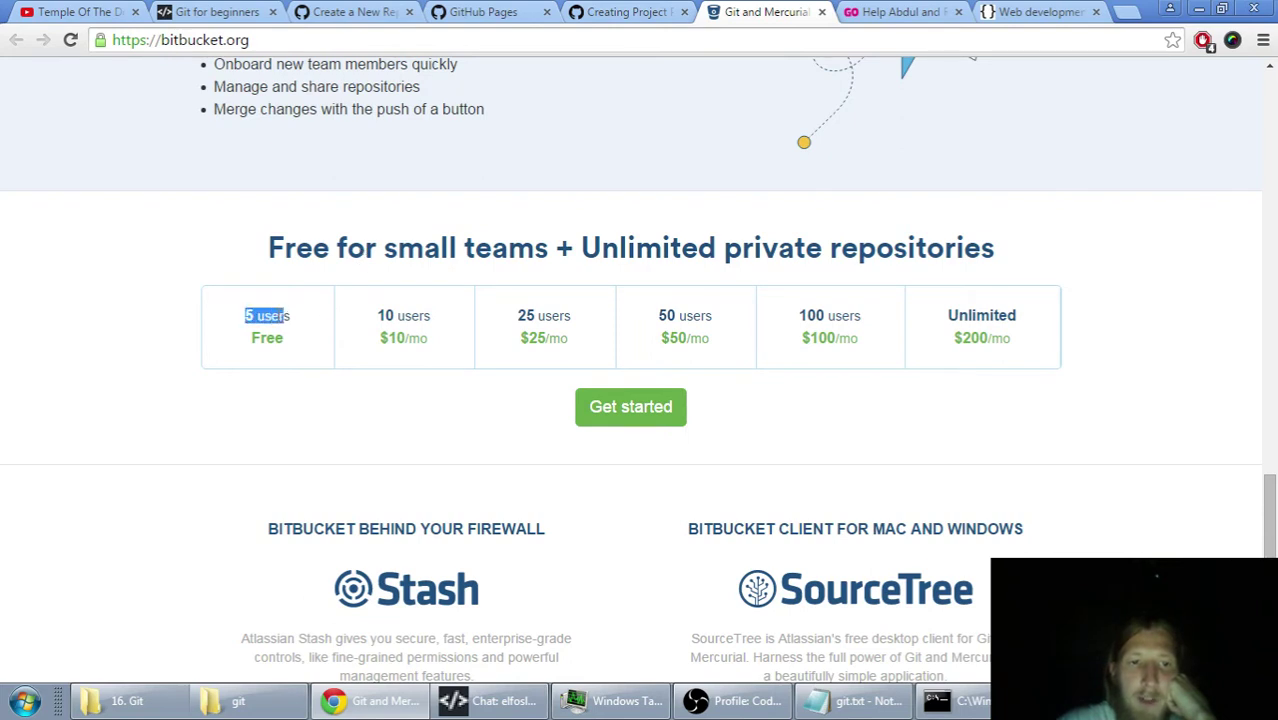
left_click(266, 355)
scroll(264, 345, "down", 1)
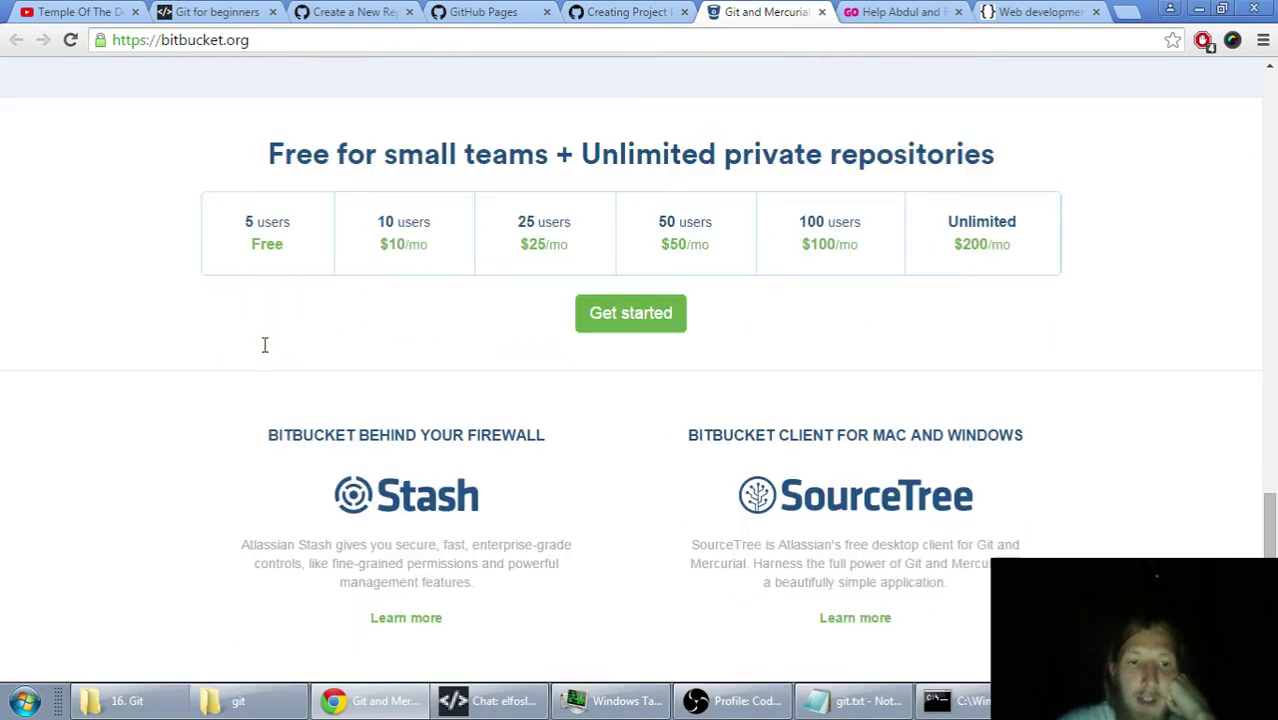
left_click_drag(253, 240, 301, 265)
left_click(270, 242)
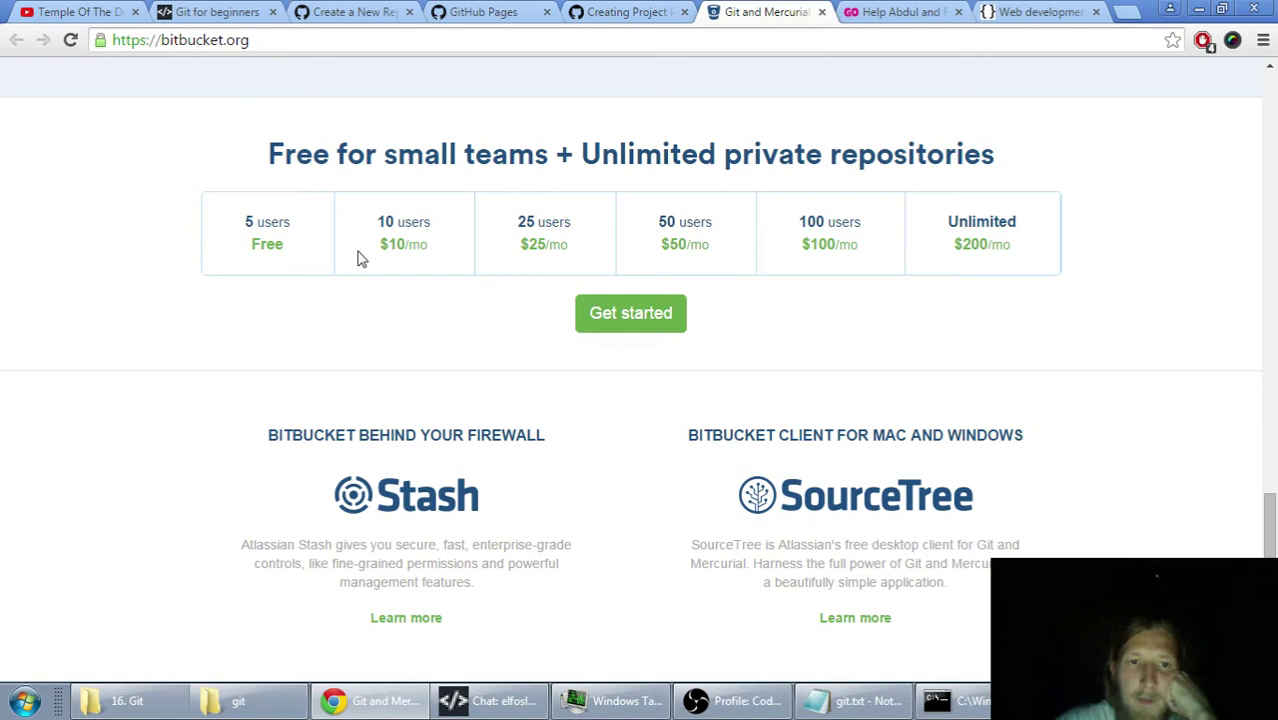
mouse_move(385, 222)
left_mouse_down()
mouse_move(409, 232)
mouse_move(399, 243)
left_mouse_up()
left_click(406, 247)
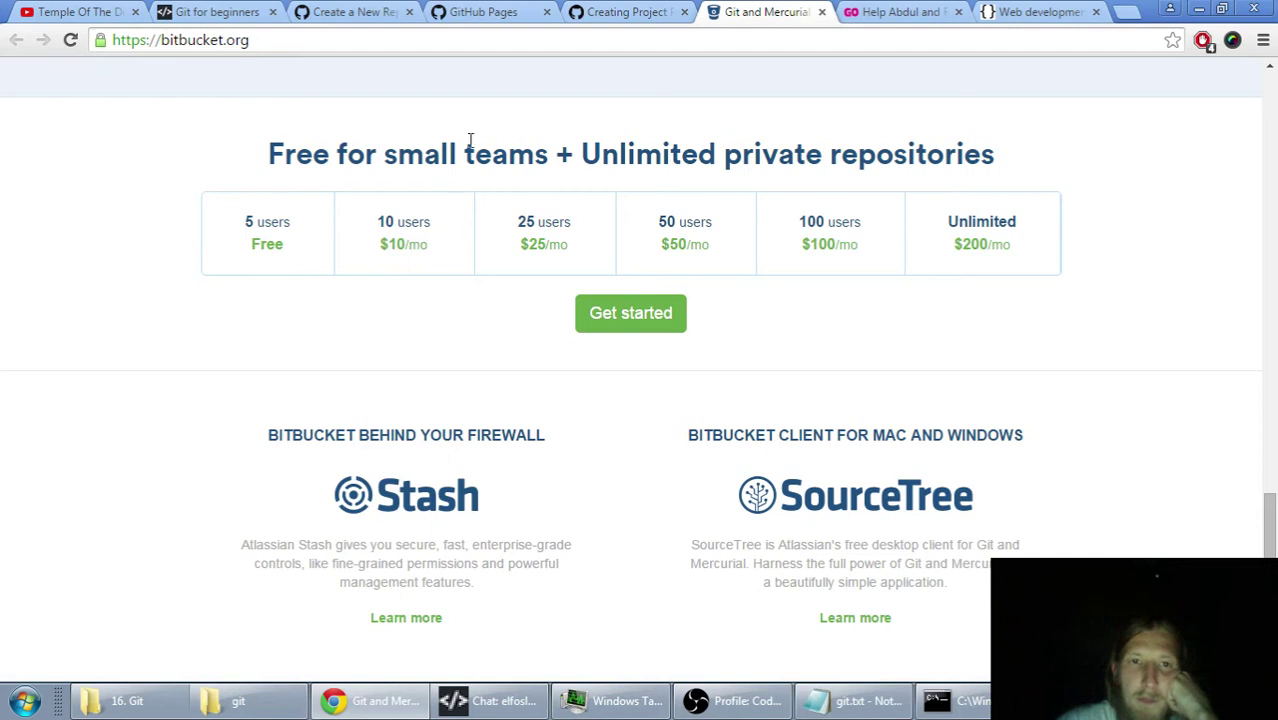
- Compare the private repository upgrade on GitHub's new repository form with Bitbucket's pricing table
left_click(214, 41)
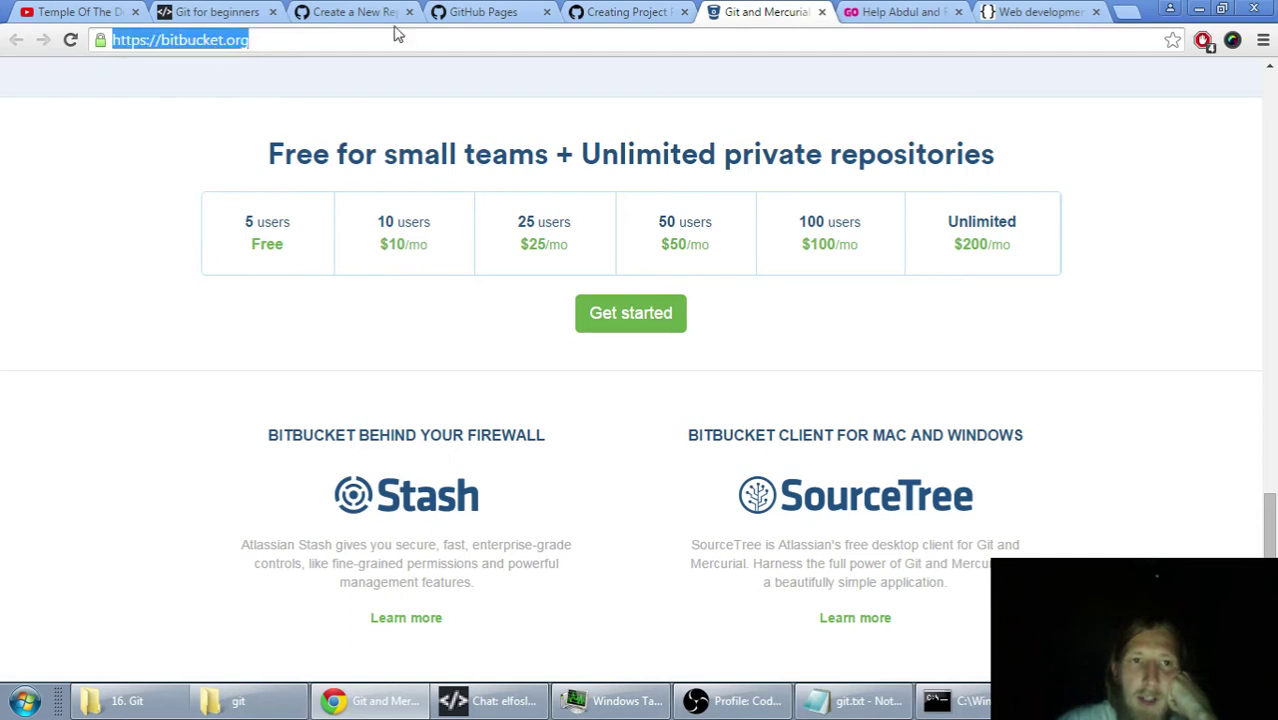
left_click(467, 20)
left_click(352, 12)
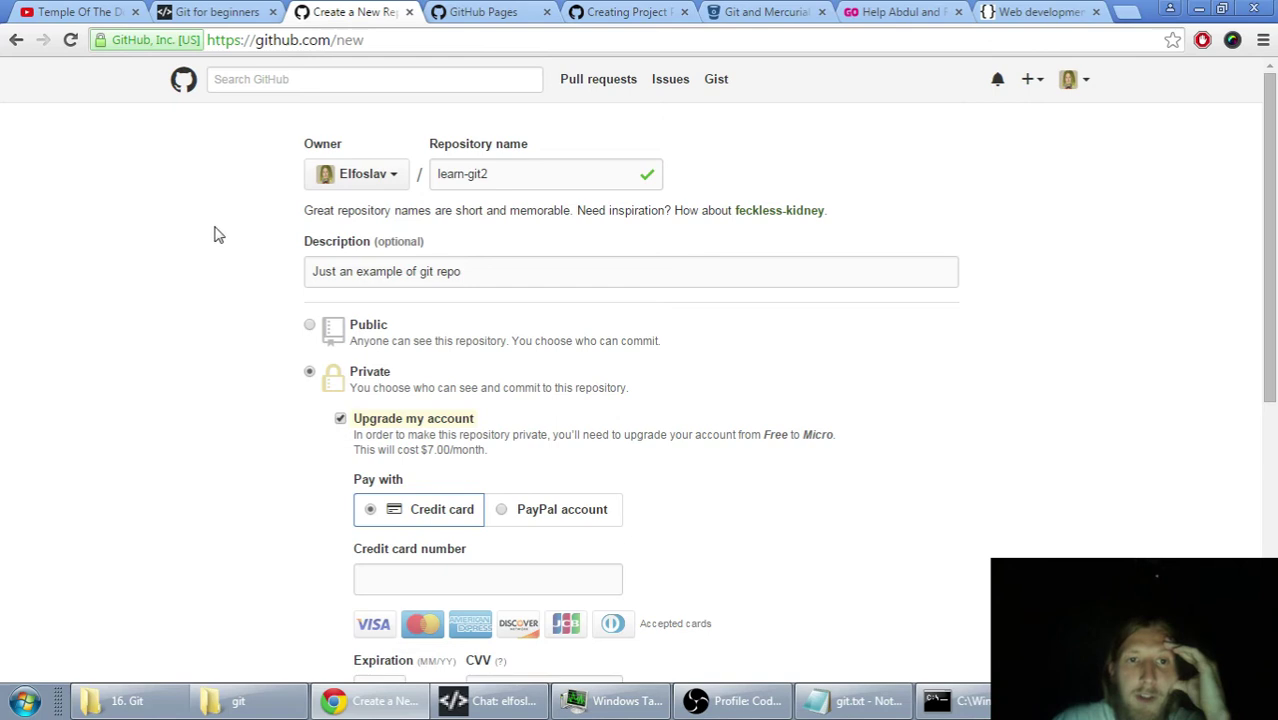
left_click(752, 11)
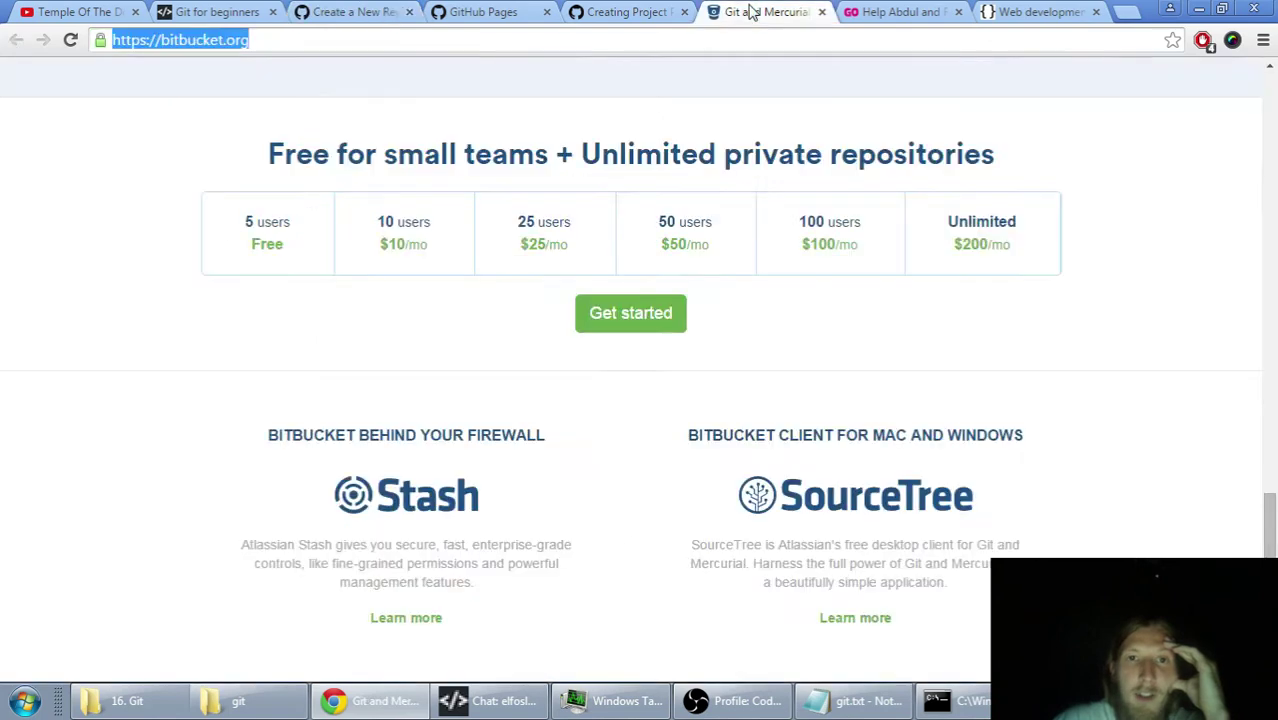
left_click(373, 154)
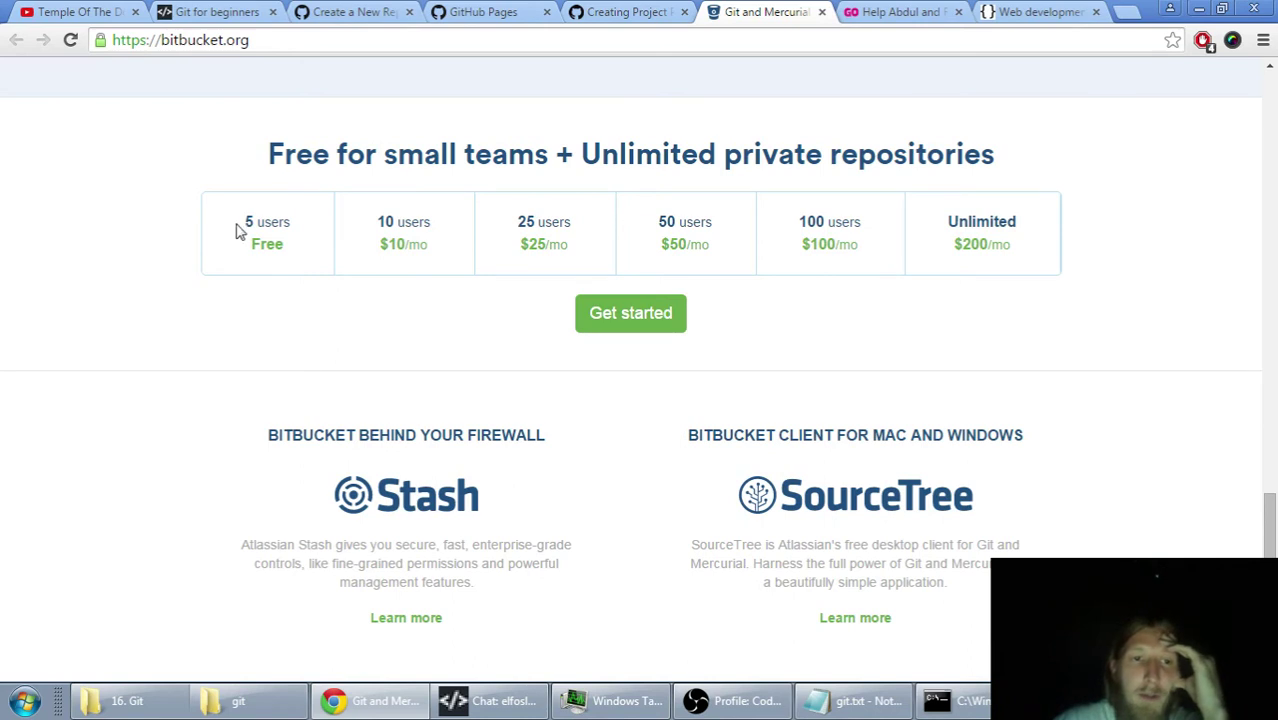
scroll(294, 257, "down", 1)
scroll(294, 257, "up", 1)
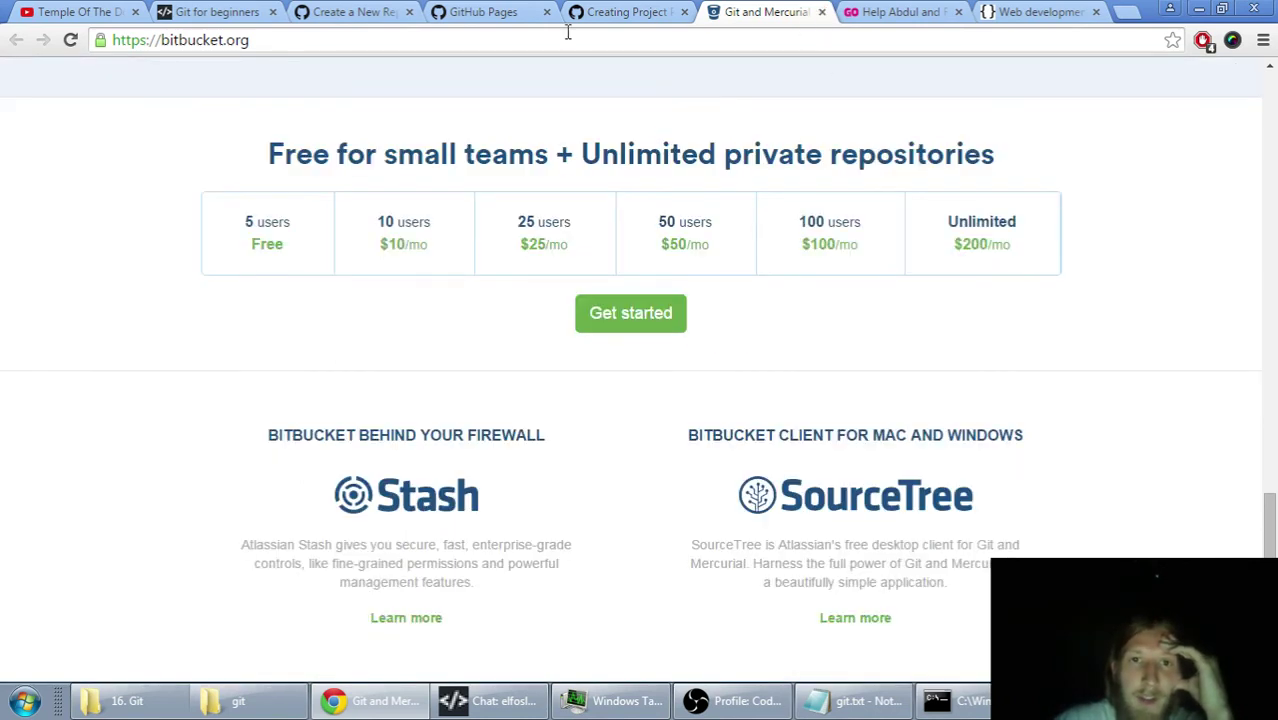
- Close the Bitbucket page and set the new GitHub repository's visibility to Public
left_click(821, 12)
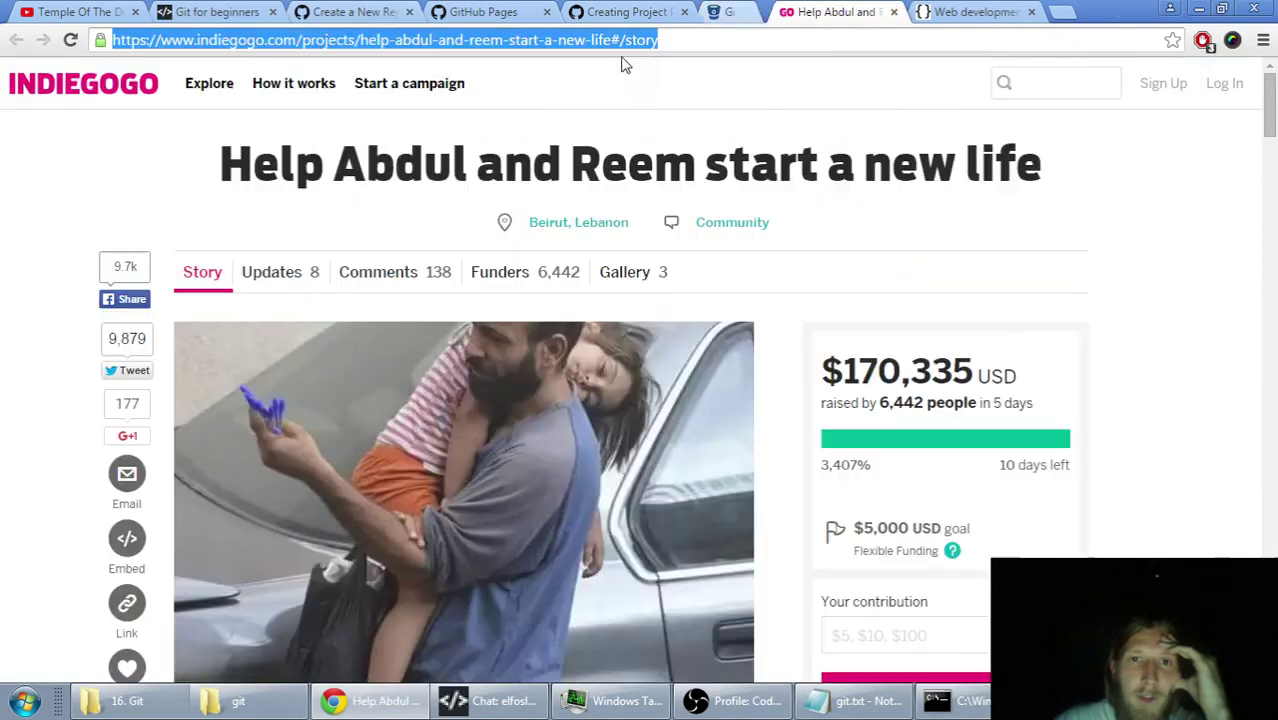
left_click(362, 12)
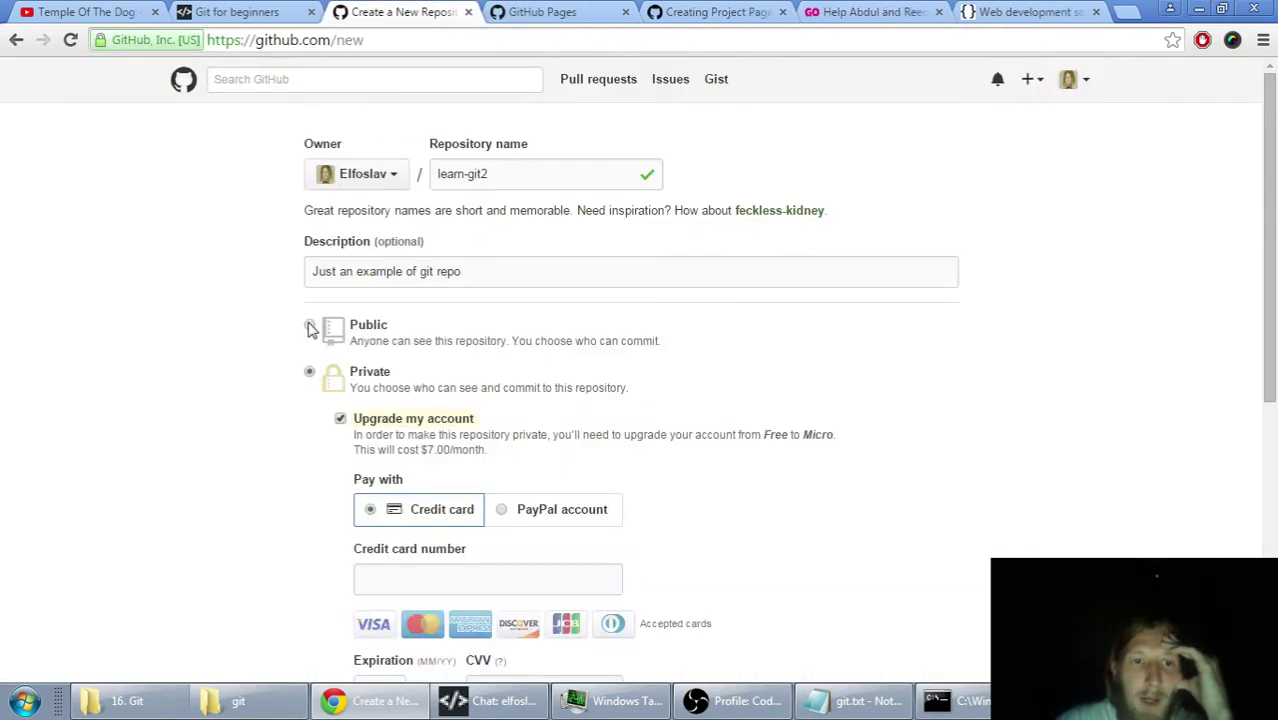
scroll(262, 360, "down", 5)
scroll(253, 372, "up", 3)
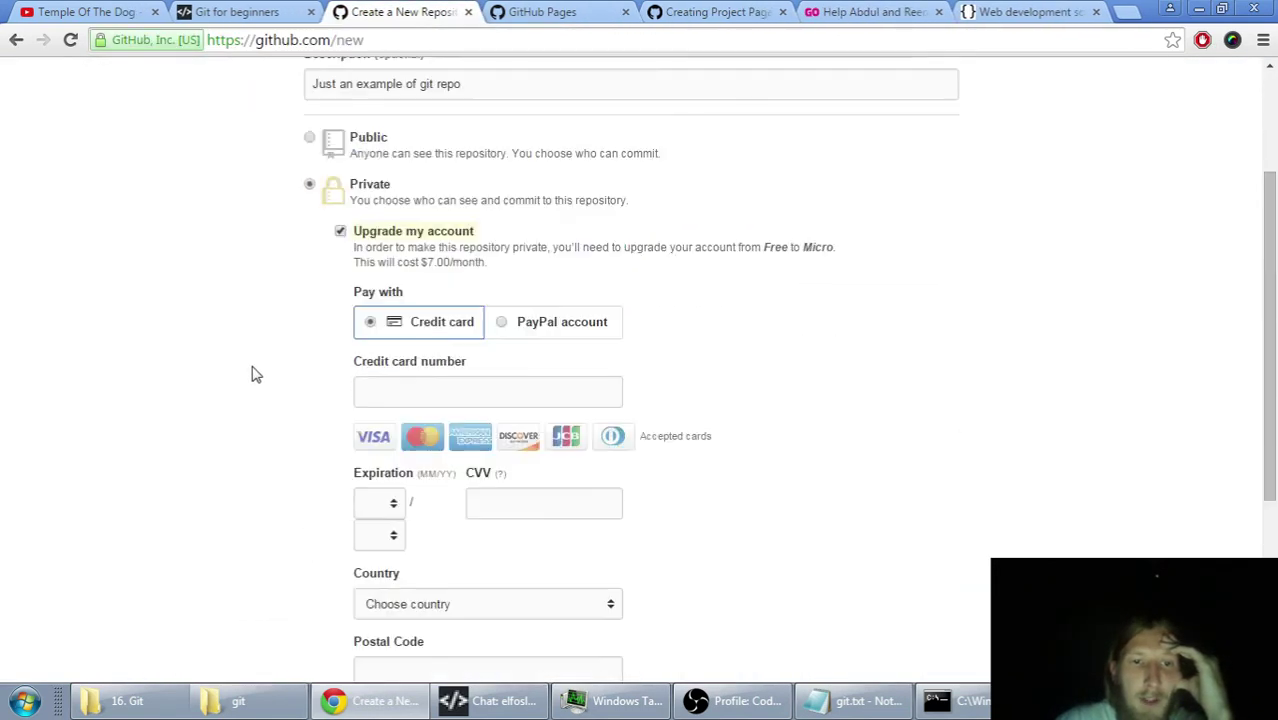
scroll(285, 293, "up", 1)
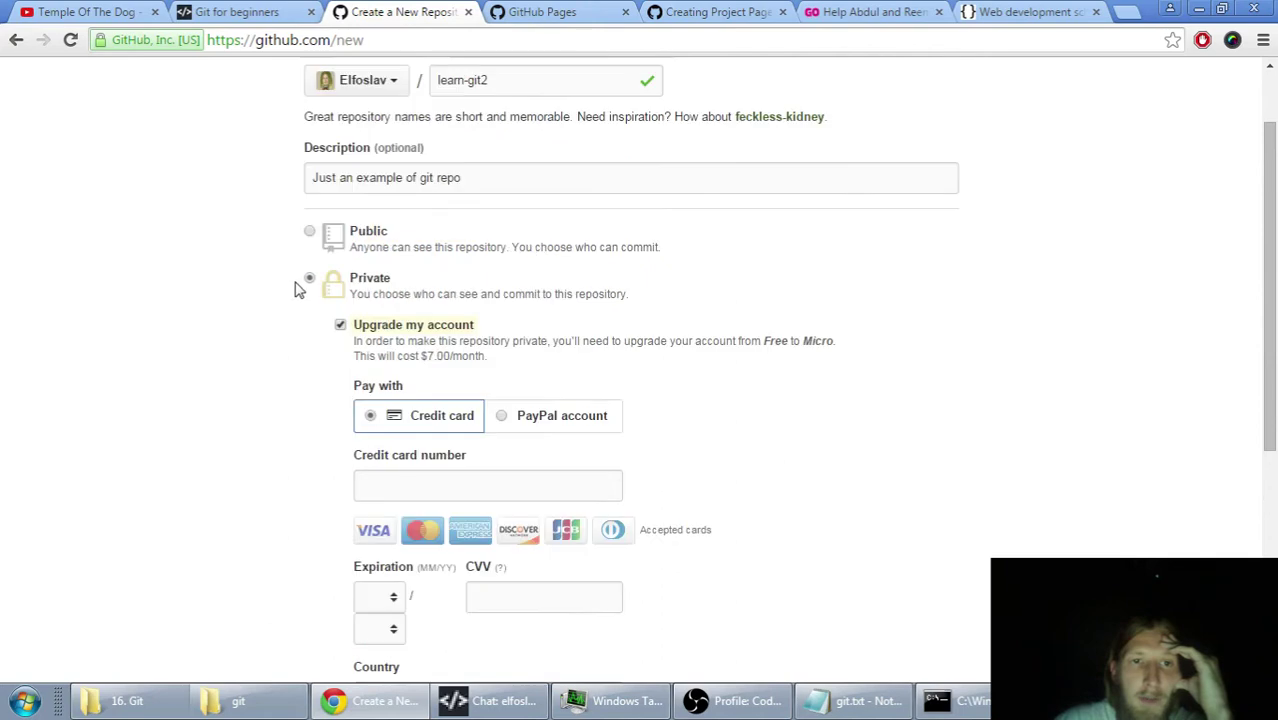
left_click(310, 232)
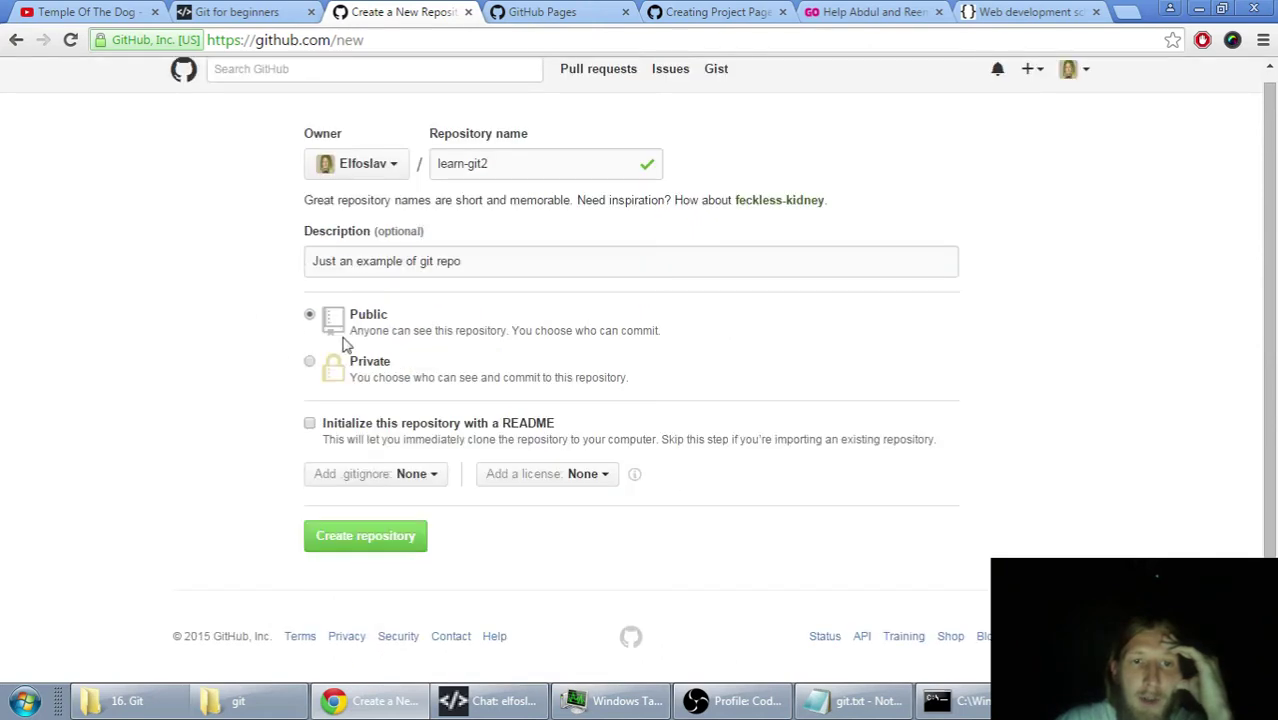
- Create the public learn-git2 repository without a README, .gitignore or license
scroll(491, 260, "up", 1)
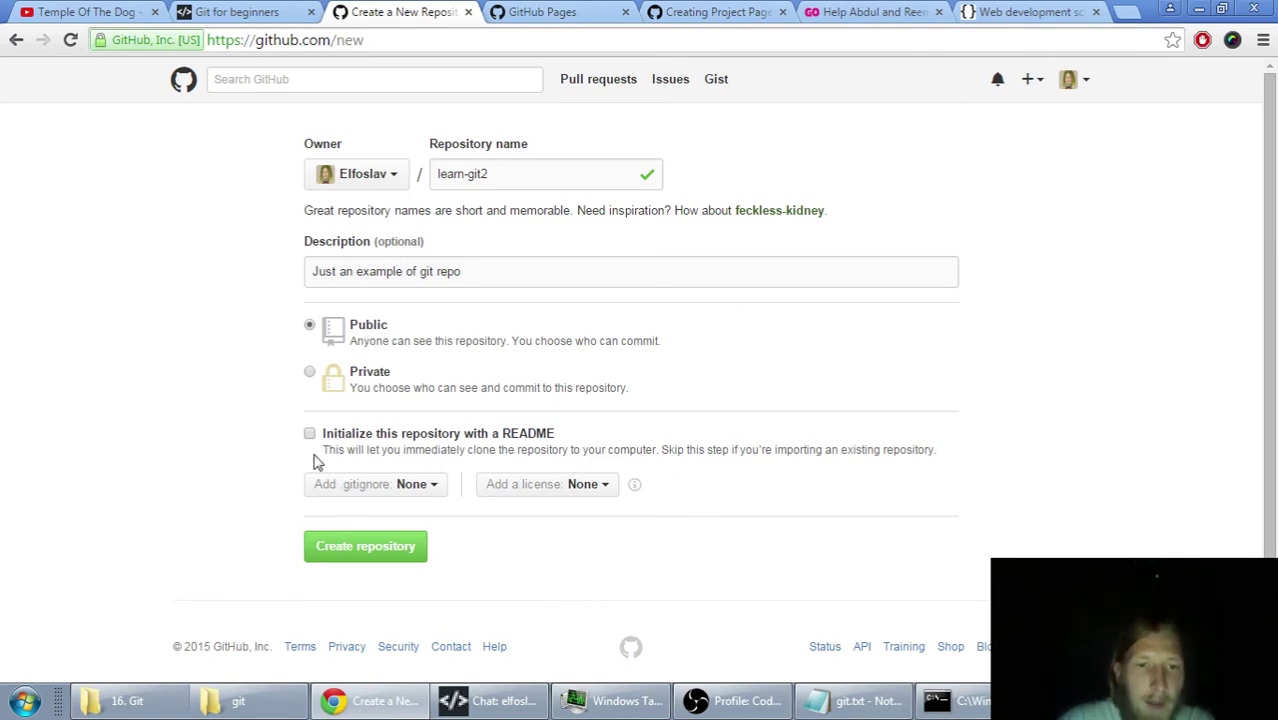
scroll(316, 461, "down", 1)
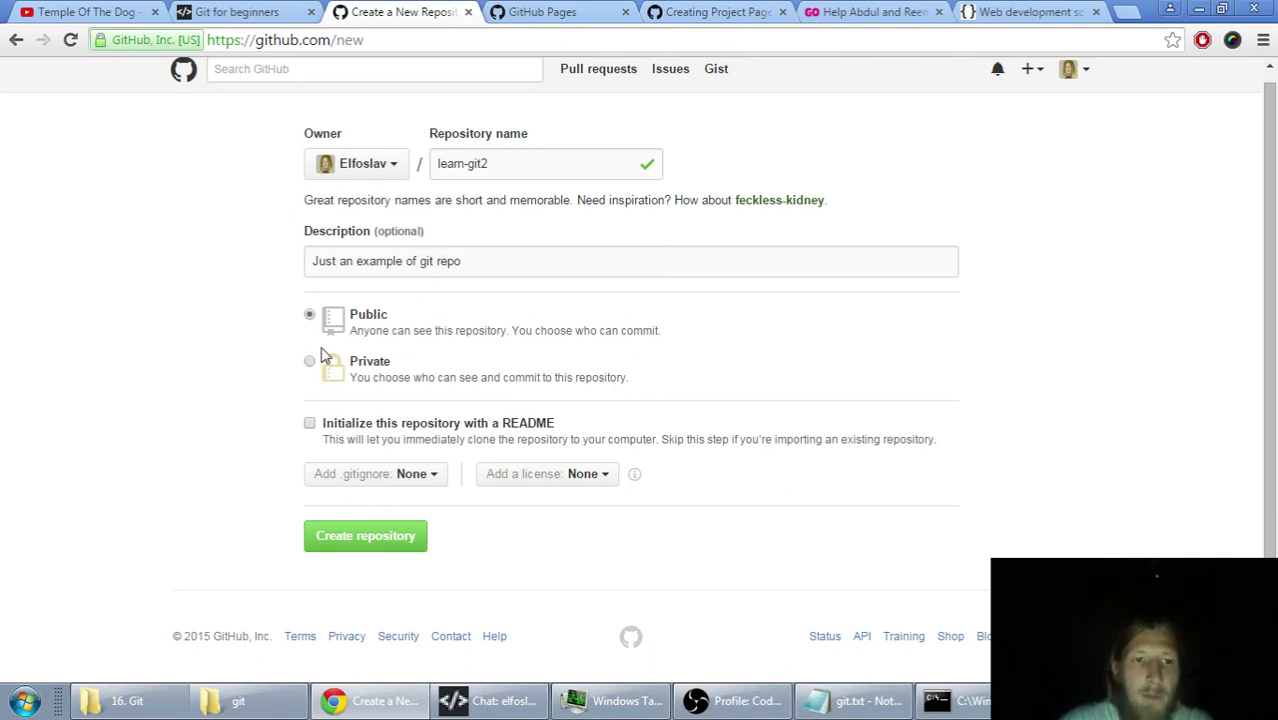
left_click(365, 538)
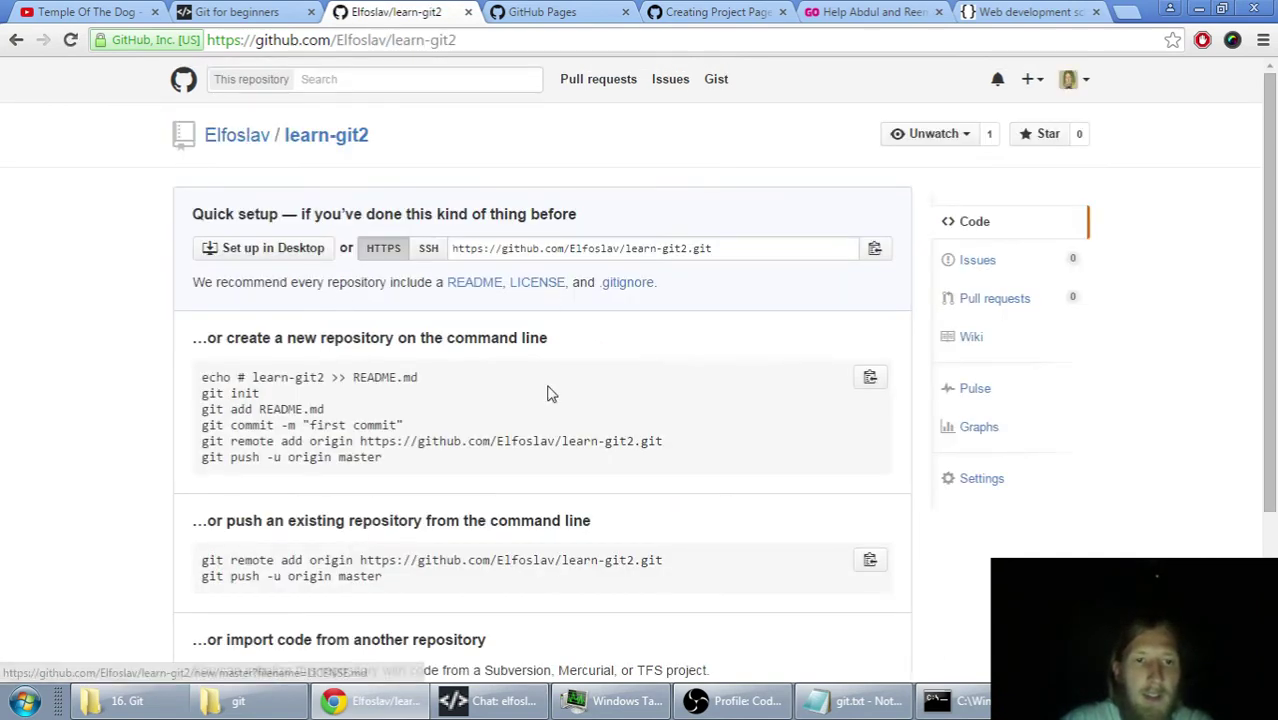
- Check the stream chat for viewer questions, and open the GitLab home page through a web search for "gitlab"
left_click(500, 703)
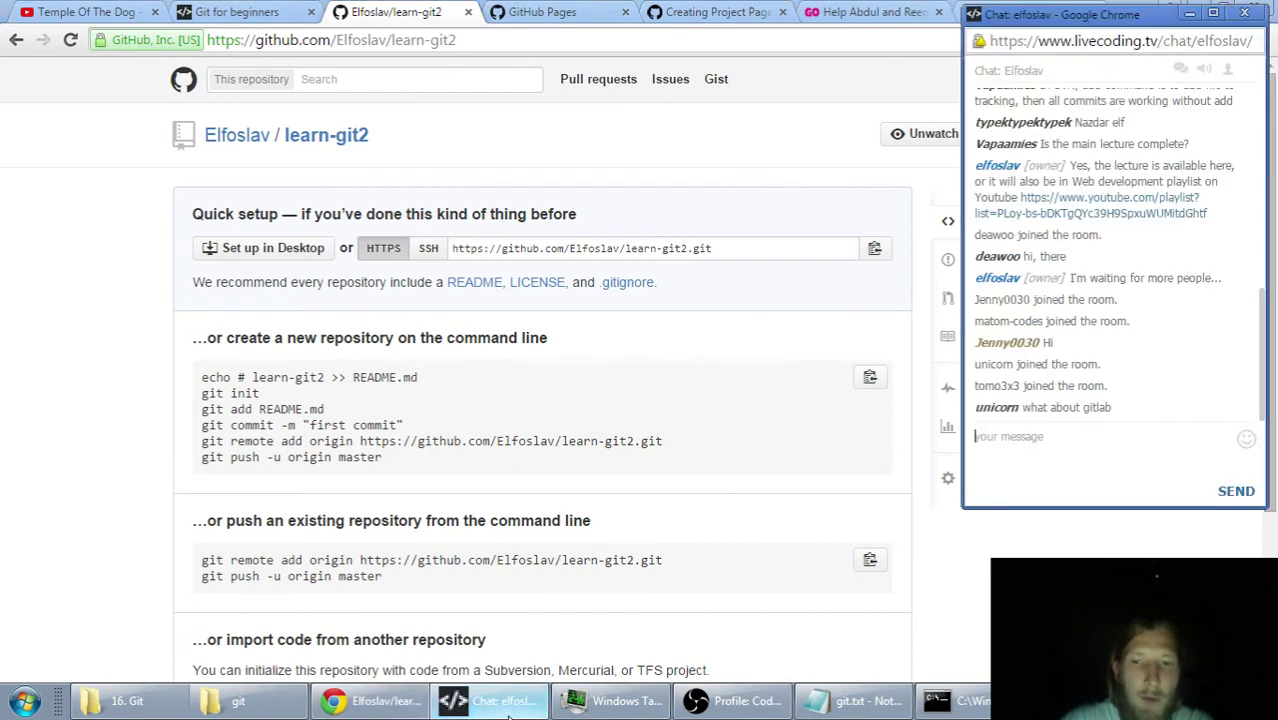
left_click(603, 366)
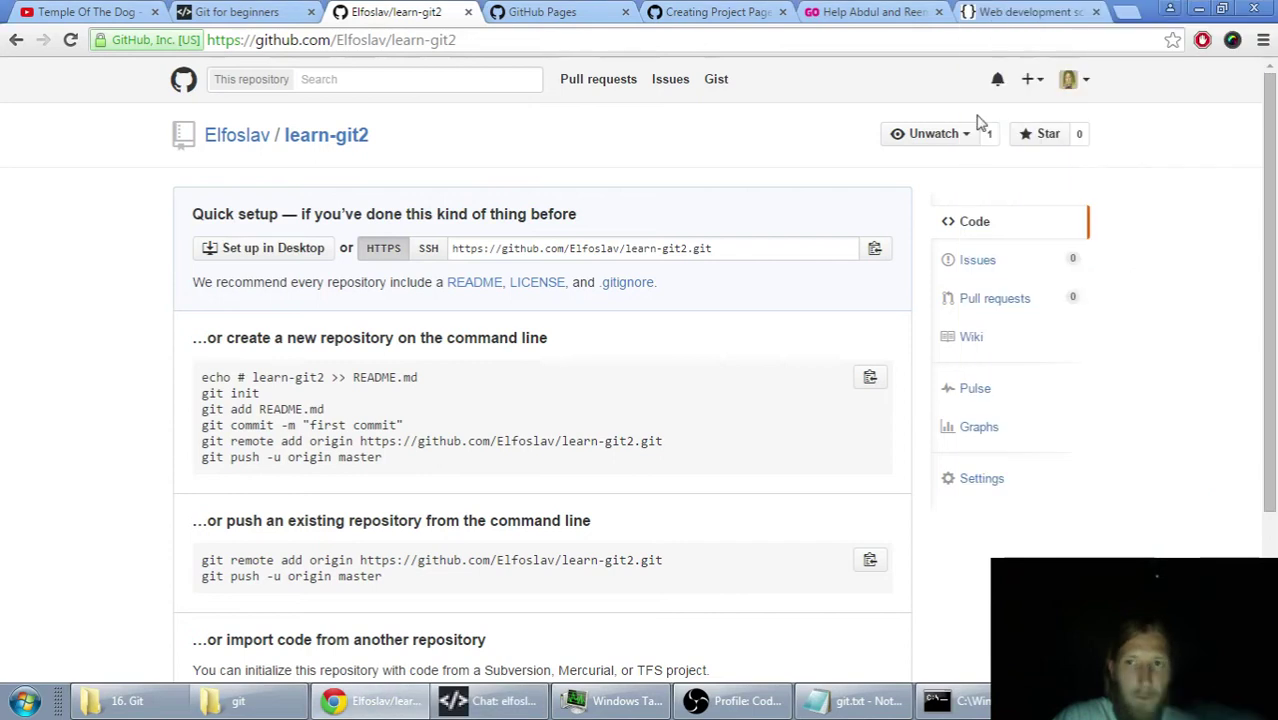
left_click(1127, 14)
type("gitlab")
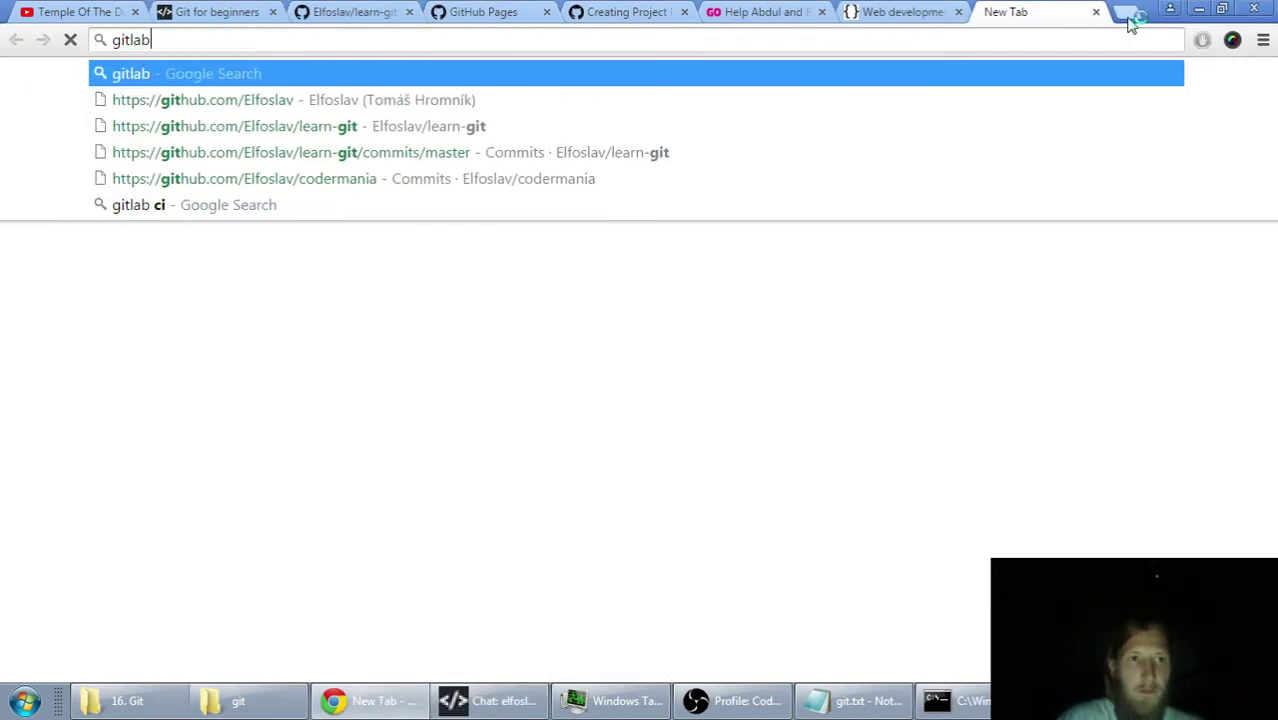
key("Return")
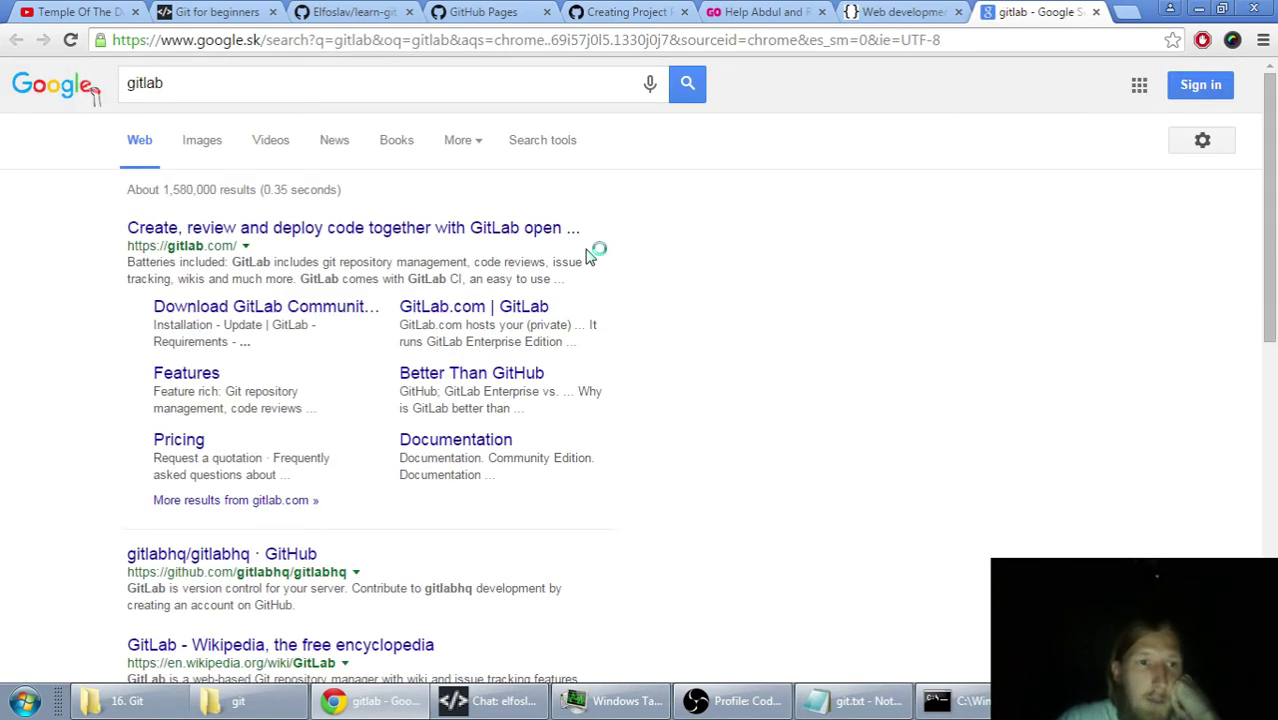
left_click(372, 237)
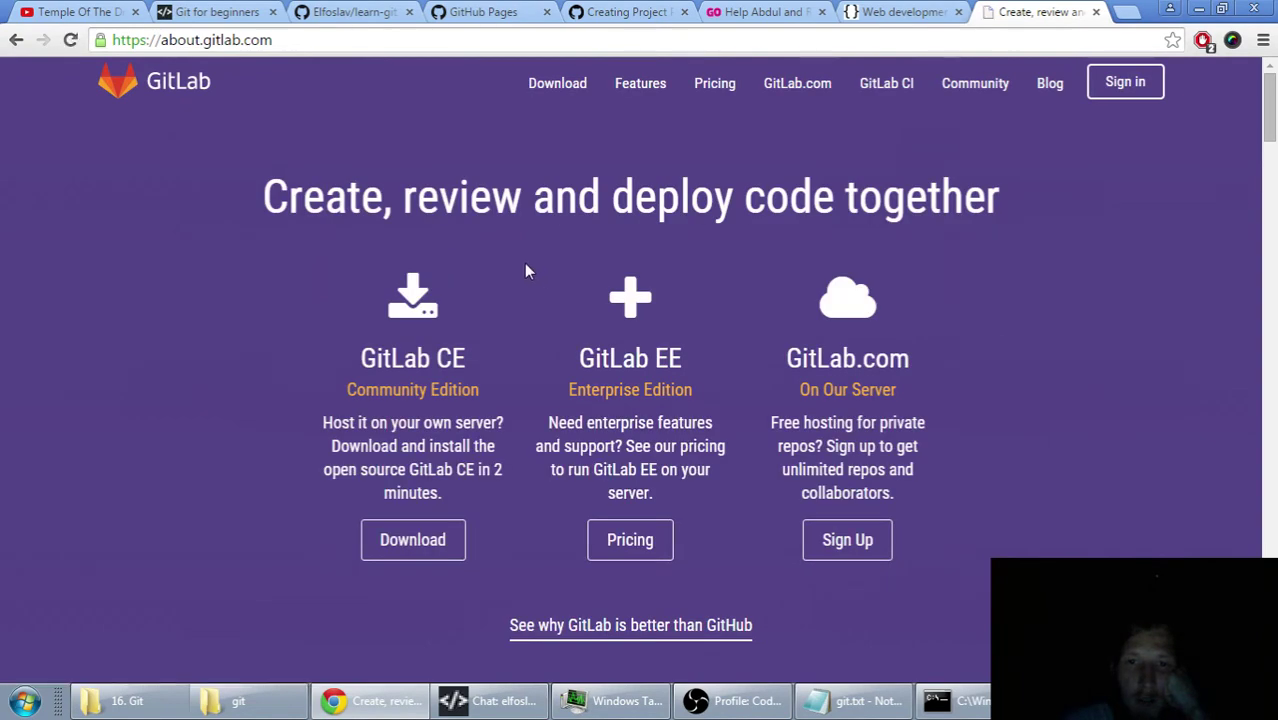
- Examine GitLab's pricing page for the Basic, Standard and Plus plans, including the Basic price per user and pack size
left_click(710, 88)
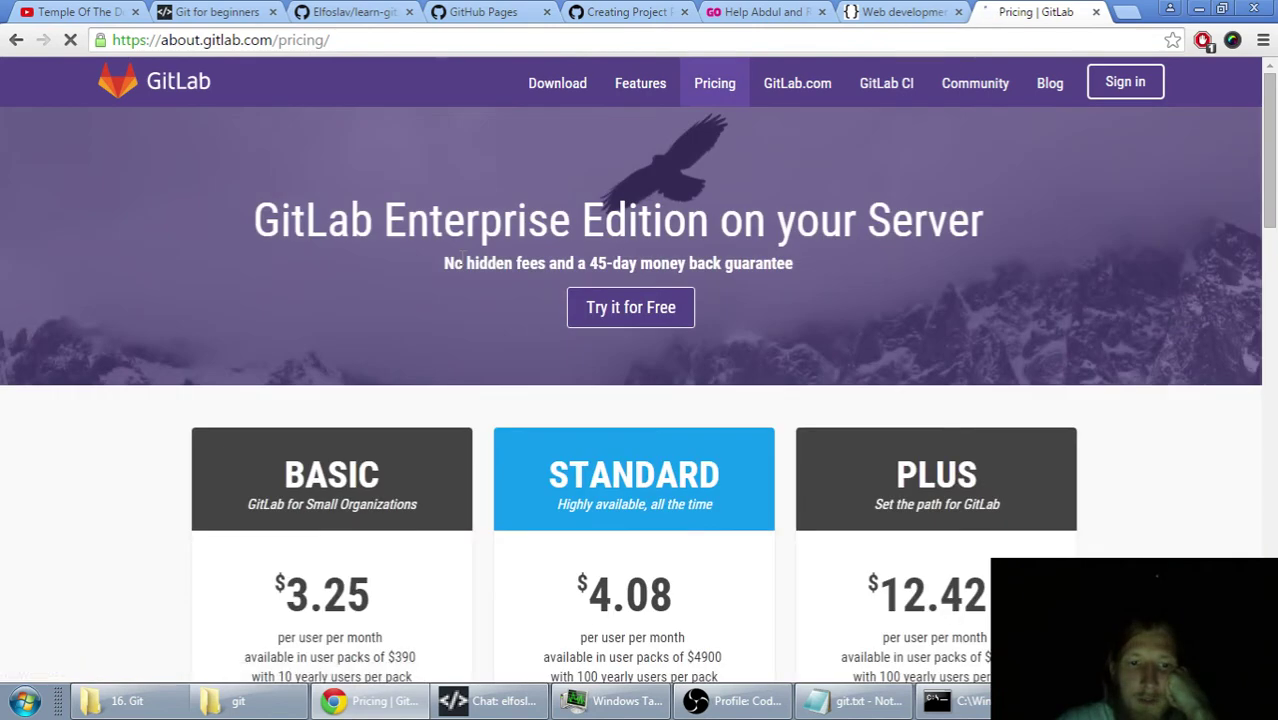
scroll(470, 258, "down", 2)
scroll(478, 252, "down", 1)
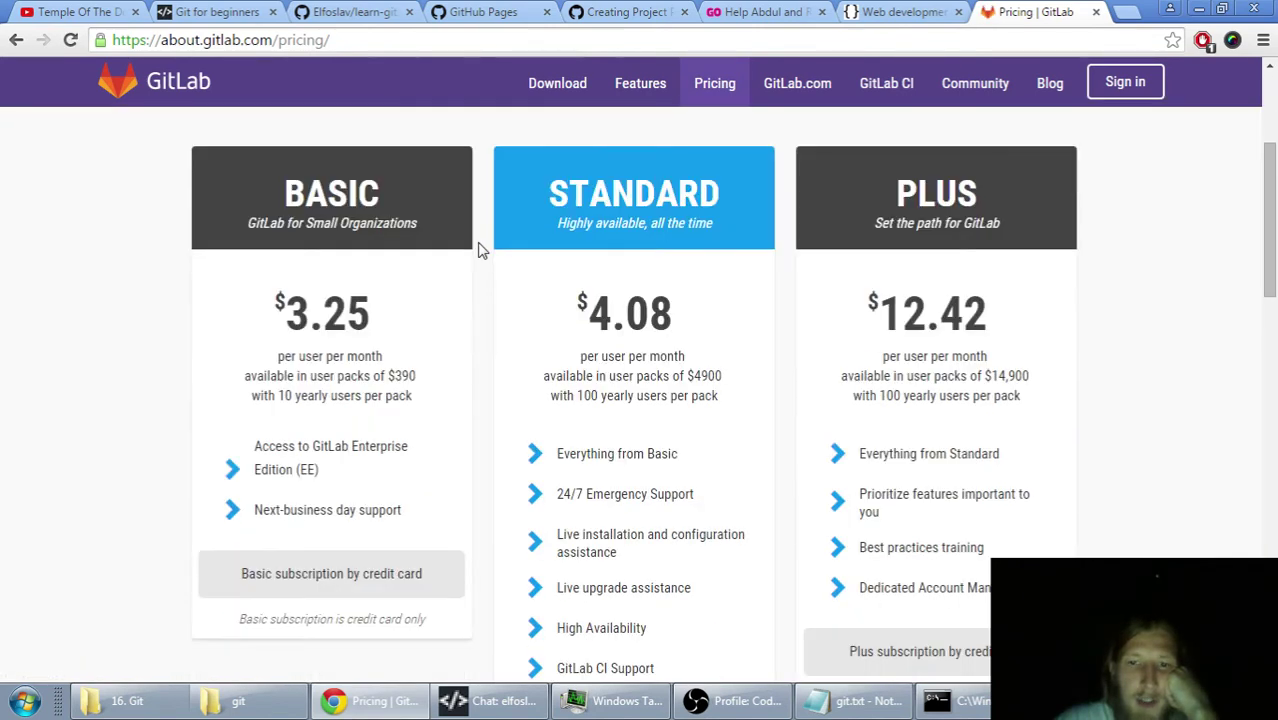
scroll(478, 252, "down", 2)
scroll(478, 252, "up", 2)
scroll(478, 252, "up", 1)
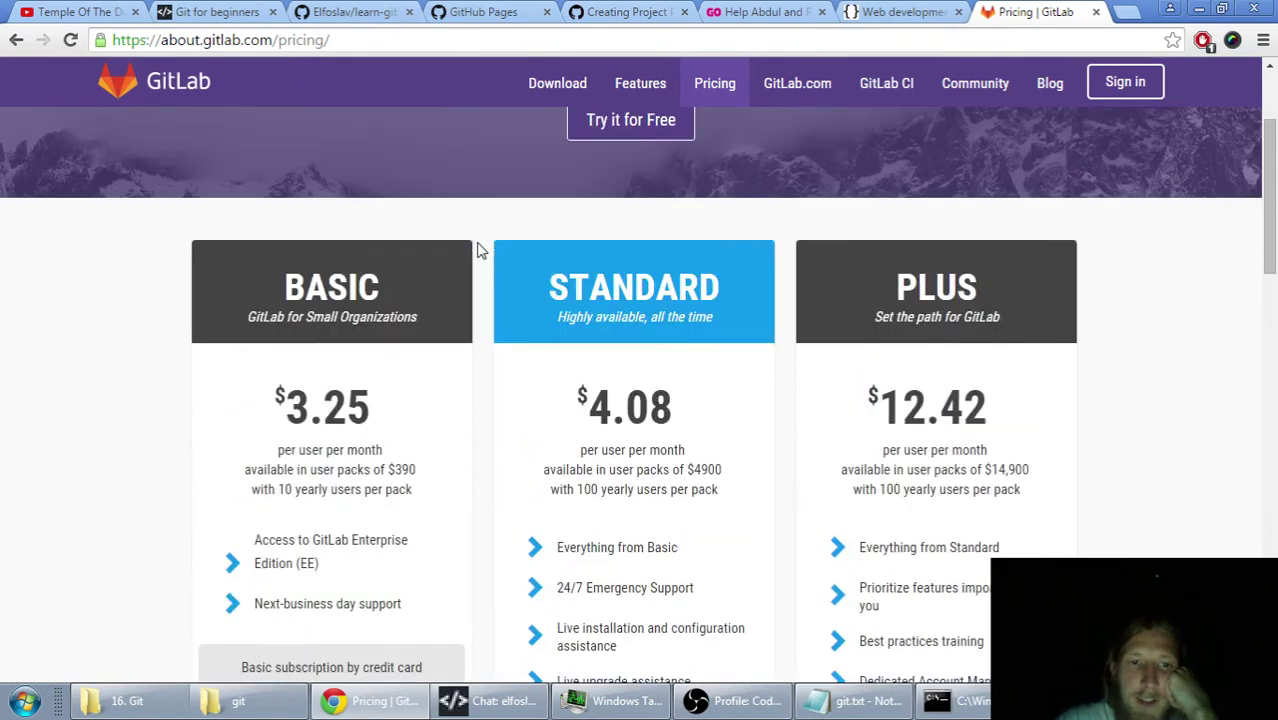
scroll(478, 252, "up", 1)
scroll(478, 252, "down", 2)
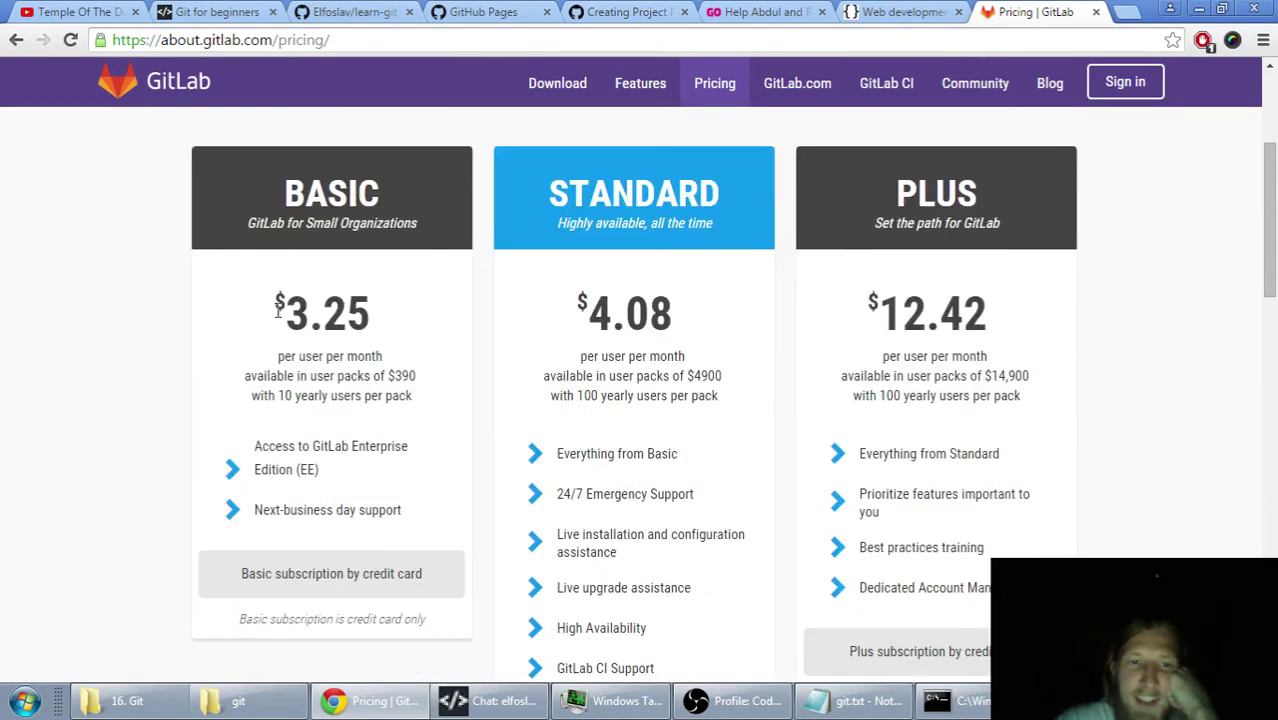
left_click_drag(278, 306, 372, 312)
left_click(360, 309)
mouse_move(321, 370)
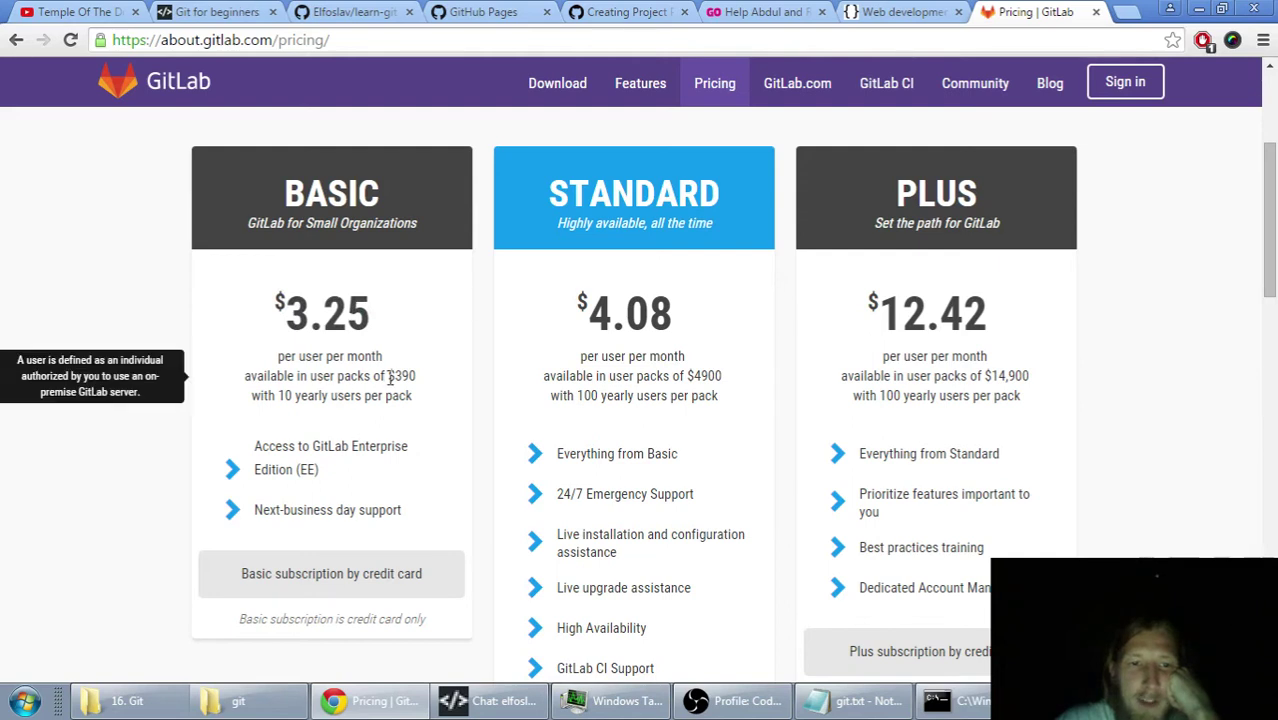
scroll(430, 355, "up", 3)
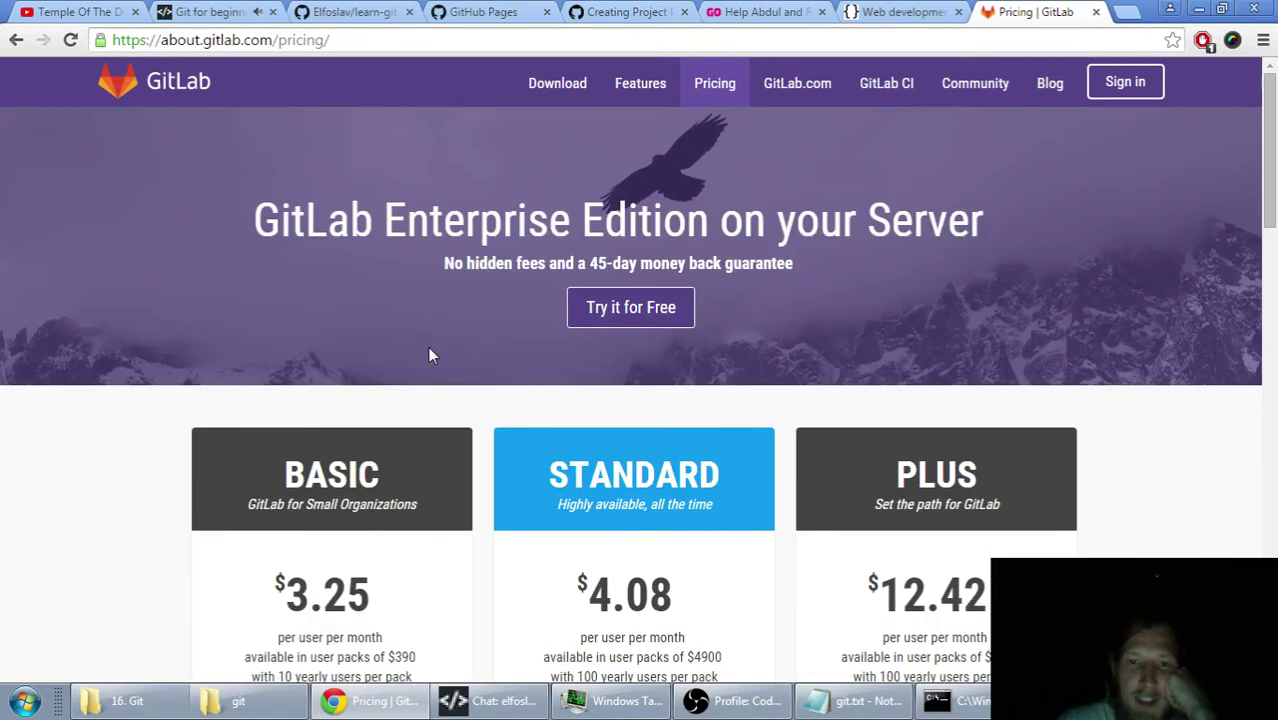
- Close the GitLab pricing page and check the stream chat for viewers' messages about GitLab
left_click(1096, 12)
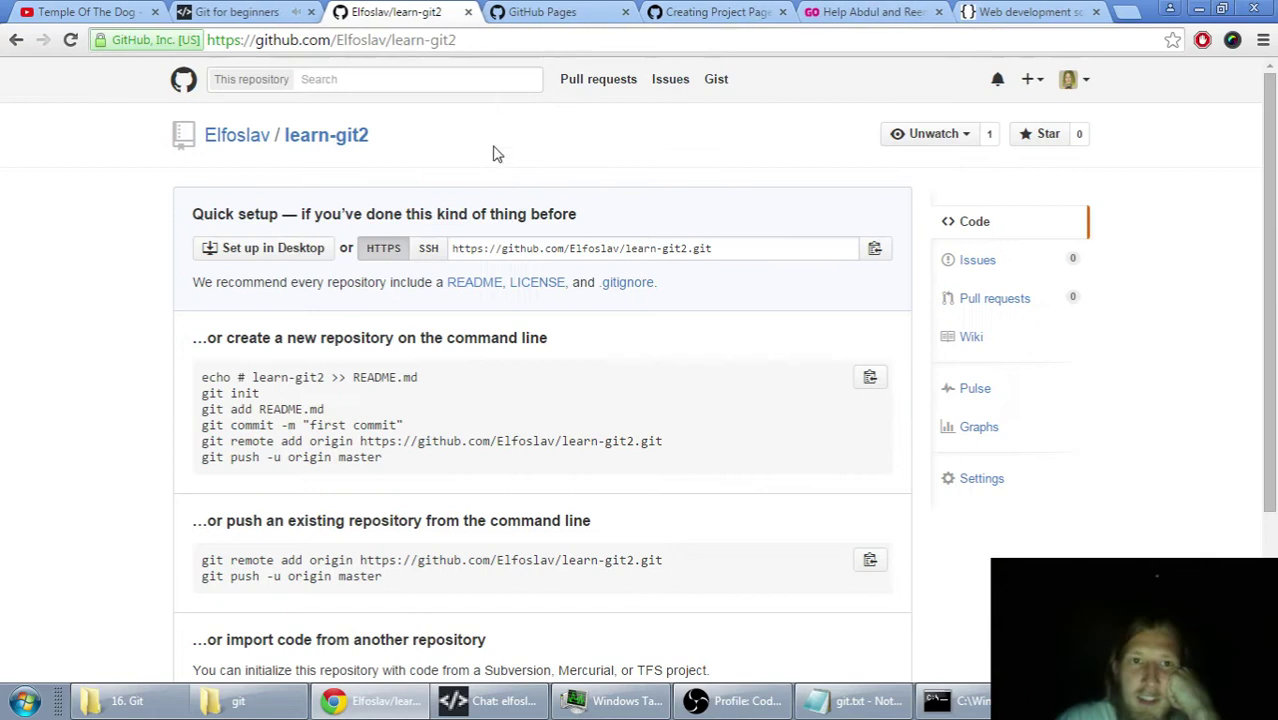
left_click(474, 704)
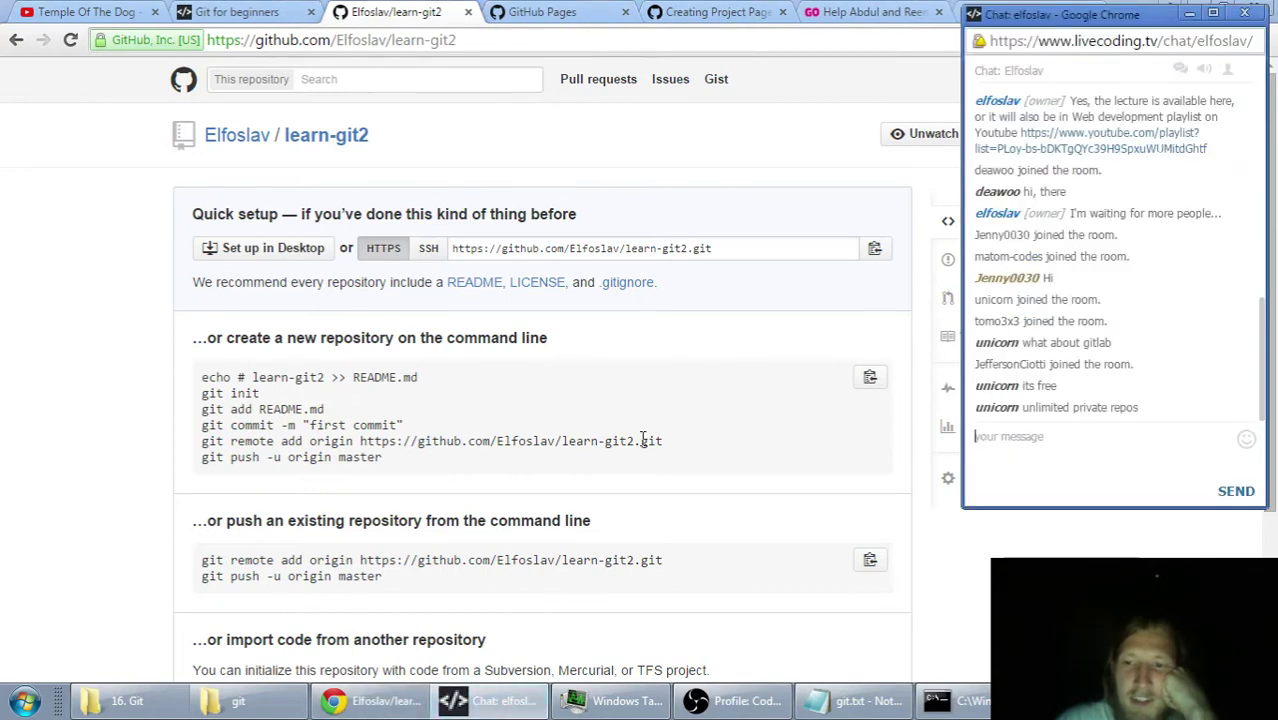
left_click(645, 193)
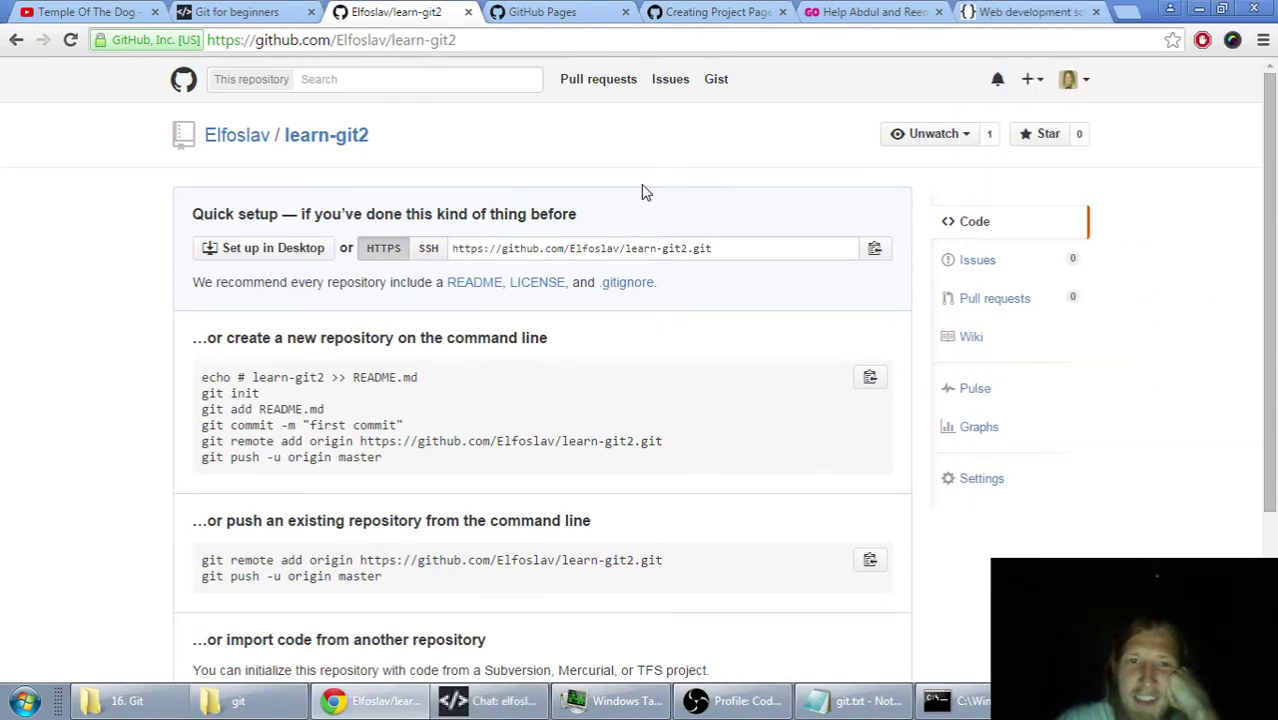
left_click(490, 701)
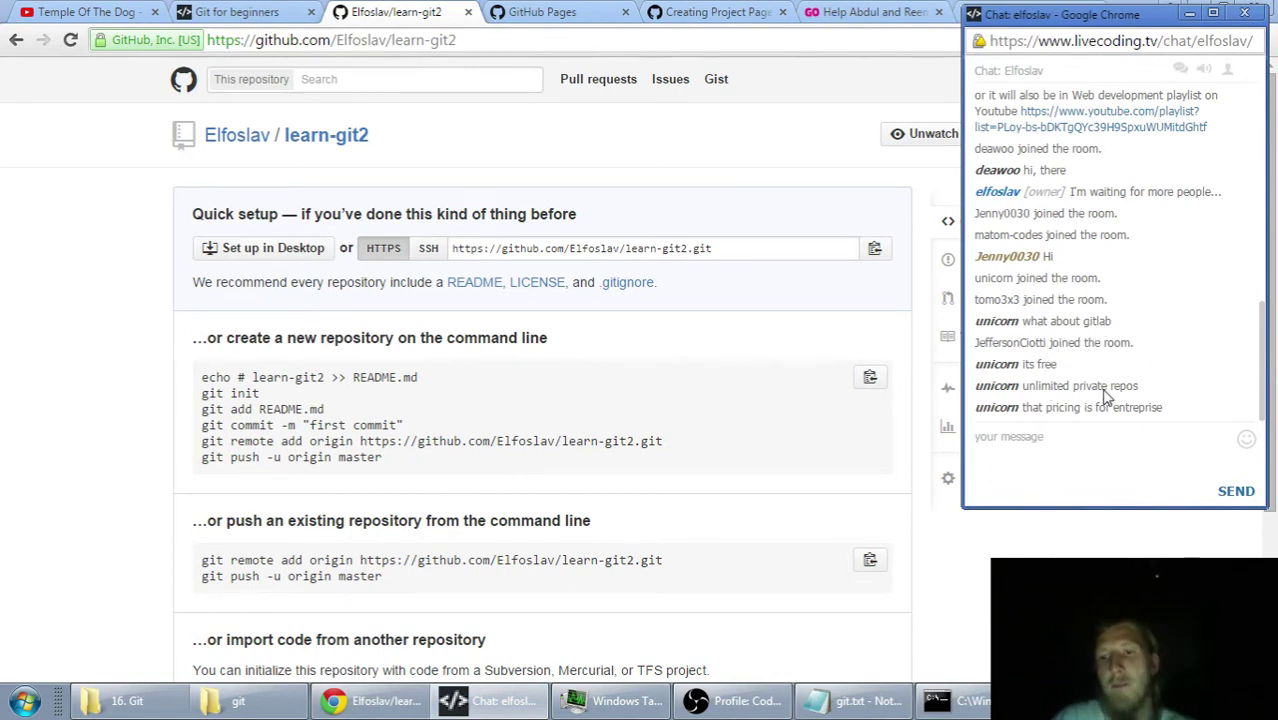
left_click(815, 183)
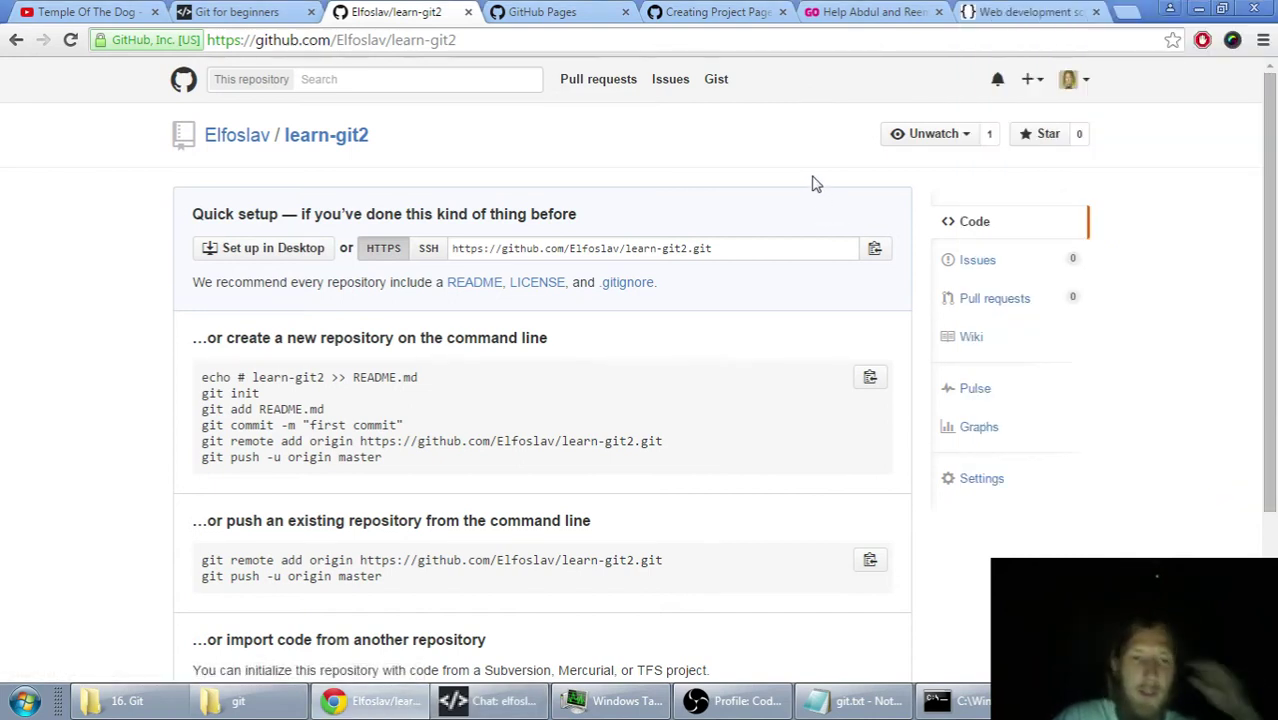